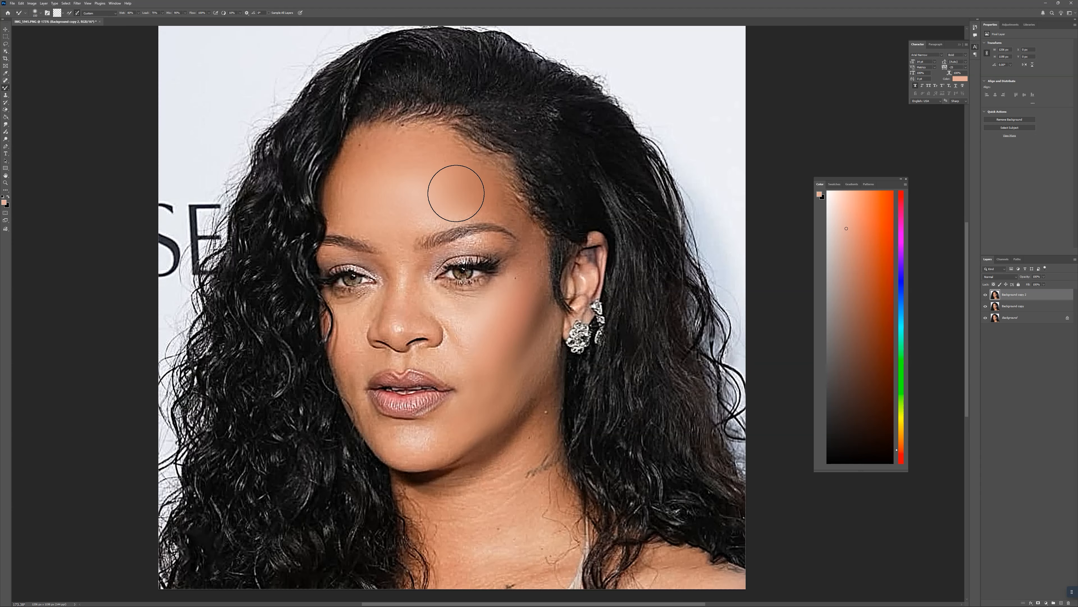
- Smooth the skin on the cheeks, forehead and around the eyes with a smaller Mixer Brush
key(bracketleft)
key(bracketleft)
key(bracketleft)
drag(402, 309, 503, 407)
drag(414, 252, 526, 264)
scroll(356, 329, up, 5)
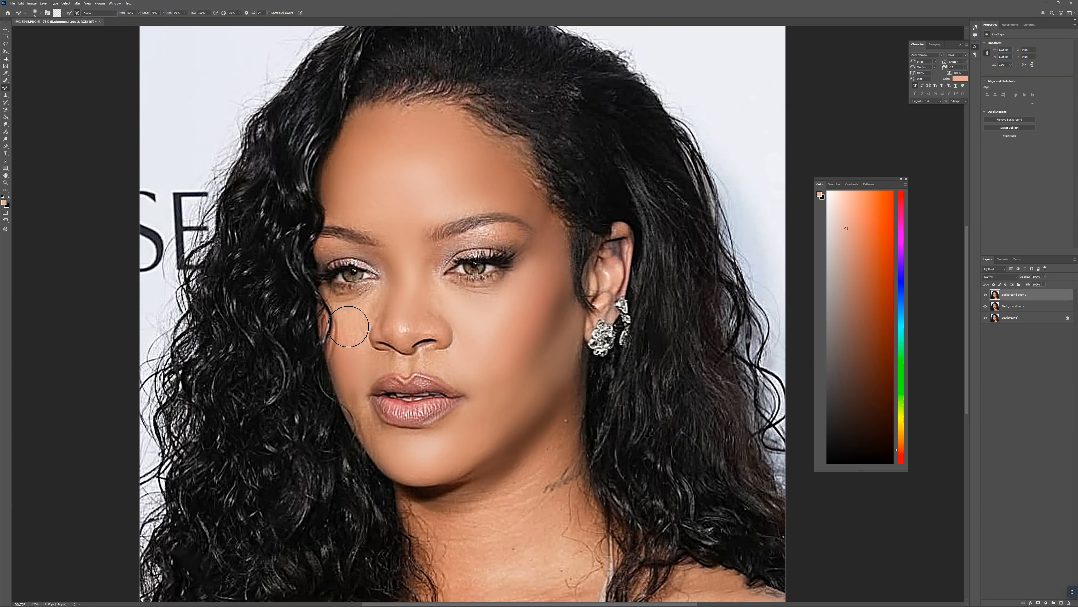
- Smooth the skin of the neck, chest and remaining face areas with the Mixer Brush
scroll(565, 306, down, 8)
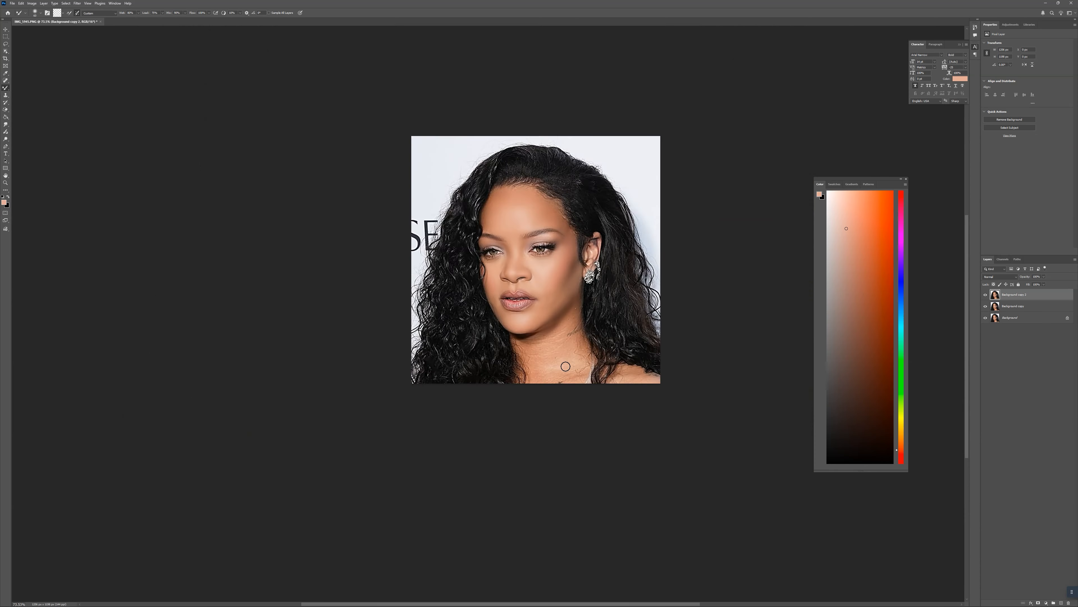
scroll(562, 359, up, 7)
scroll(637, 382, down, 3)
scroll(531, 89, up, 4)
key(bracketleft)
scroll(318, 235, down, 6)
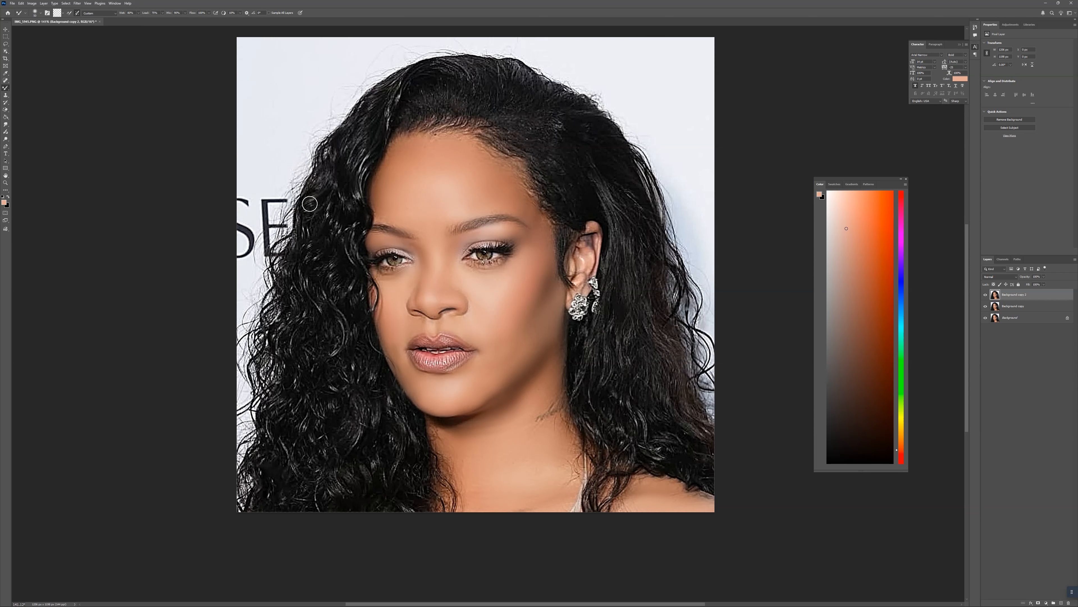
- Apply the Camera Raw Filter to the smoothed layer with increased Noise Reduction
click(77, 3)
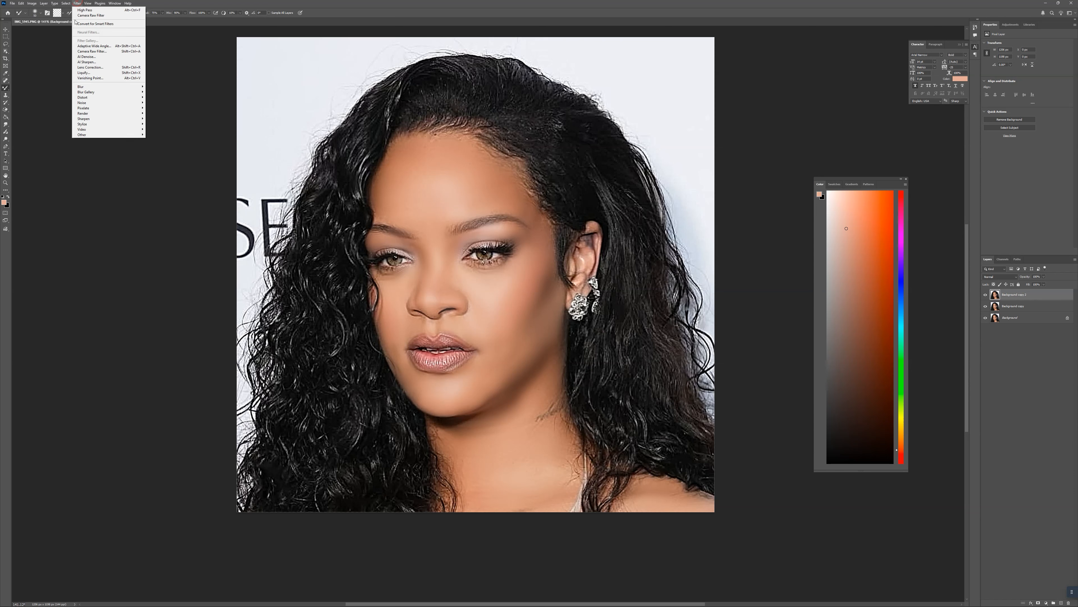
click(88, 52)
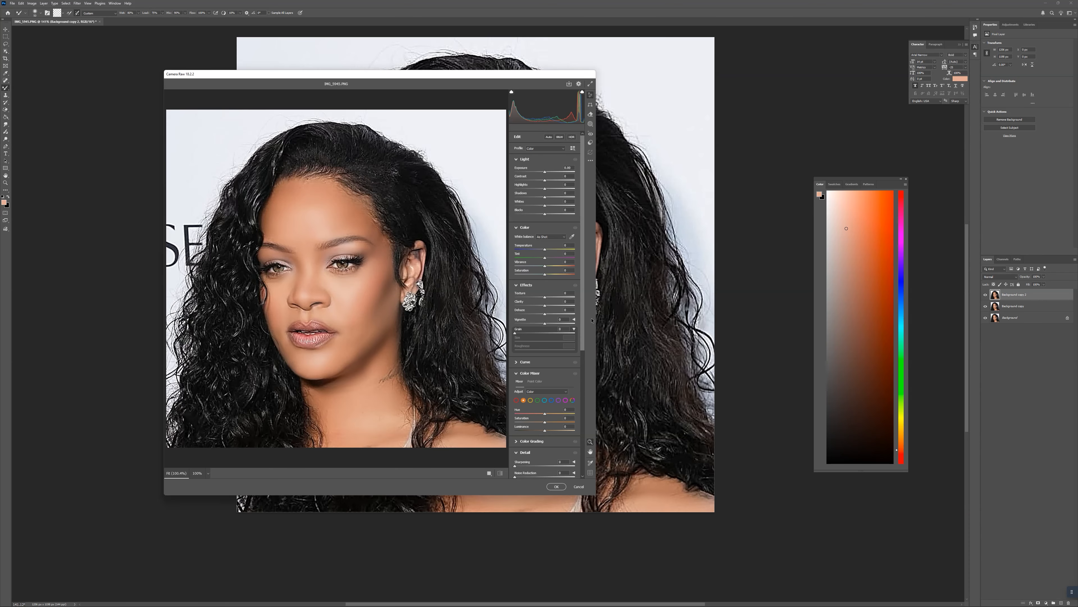
scroll(557, 399, down, 3)
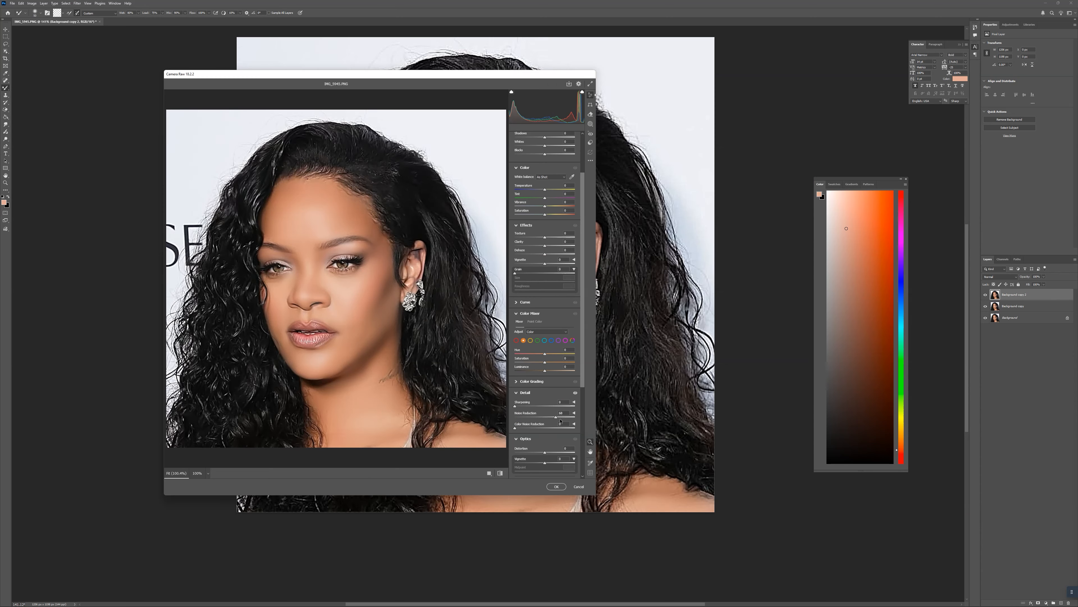
click(555, 486)
scroll(364, 295, down, 1)
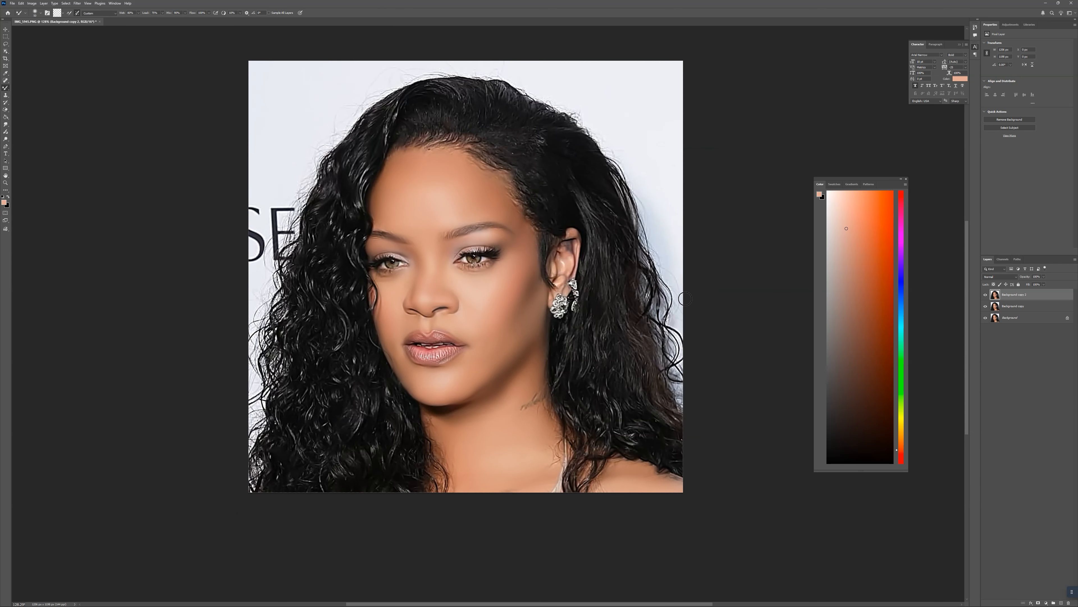
- Move the unretouched Background copy layer above Background copy 2
click(1015, 307)
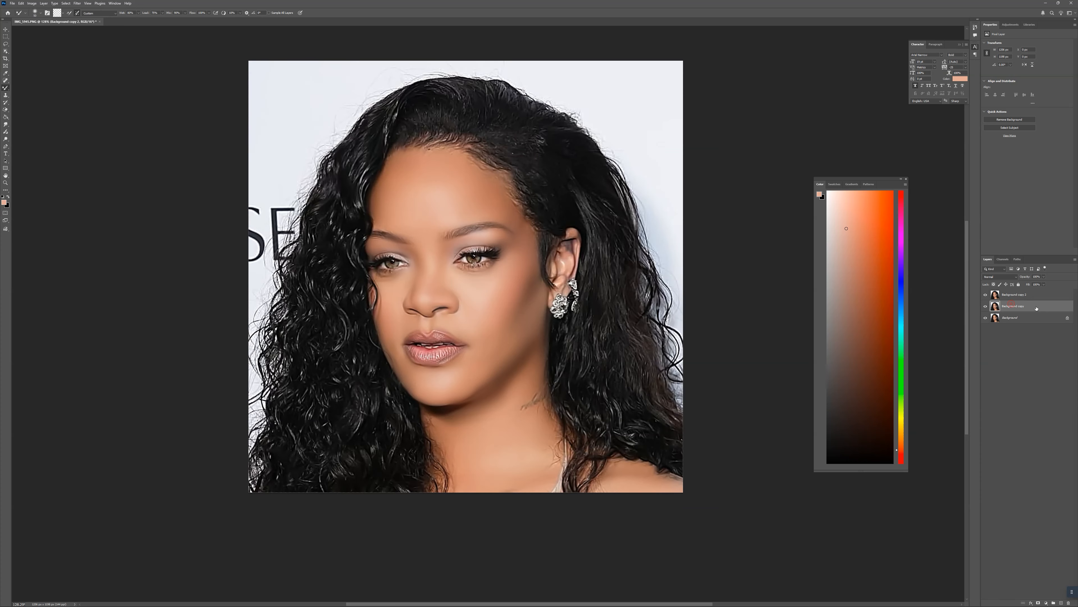
drag(1033, 311, 1032, 292)
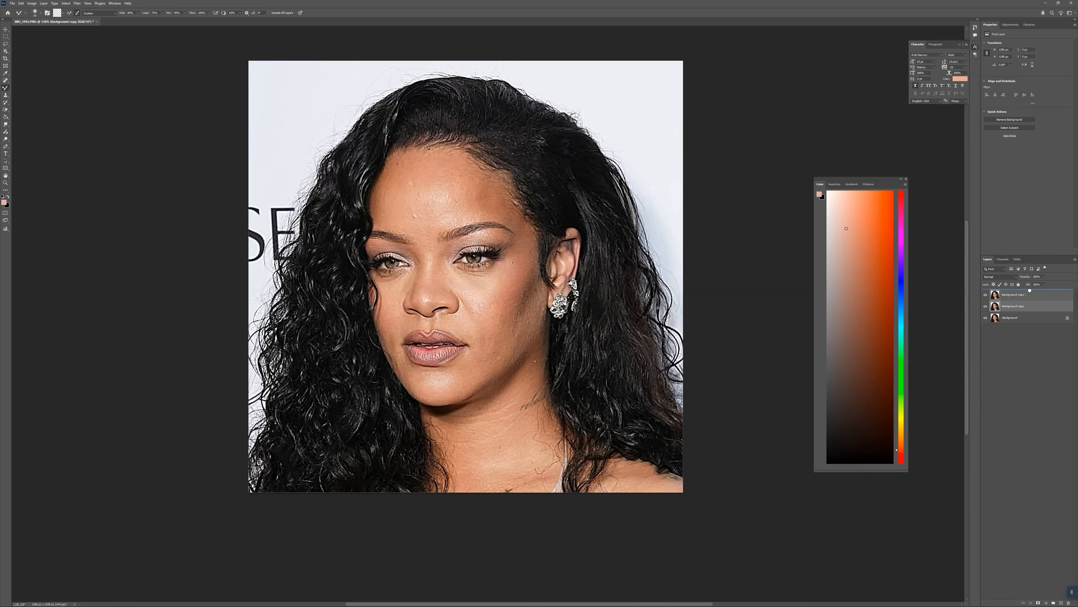
scroll(434, 203, up, 3)
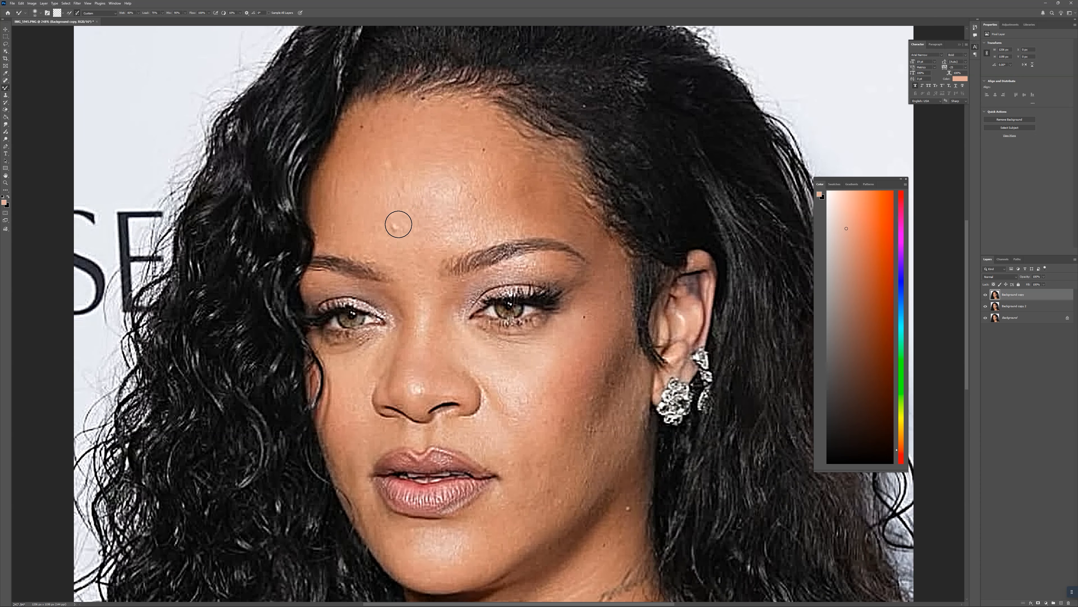
scroll(399, 224, down, 2)
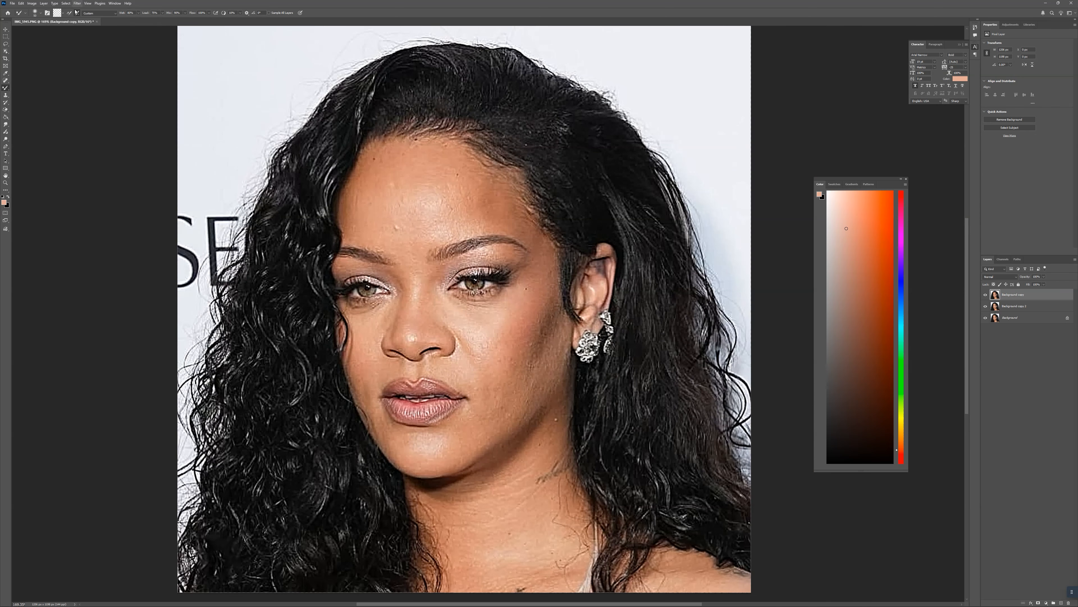
- Convert the Background copy layer to grayscale with the Black & White adjustment, keeping the default preset
click(32, 4)
mouse_move(79, 21)
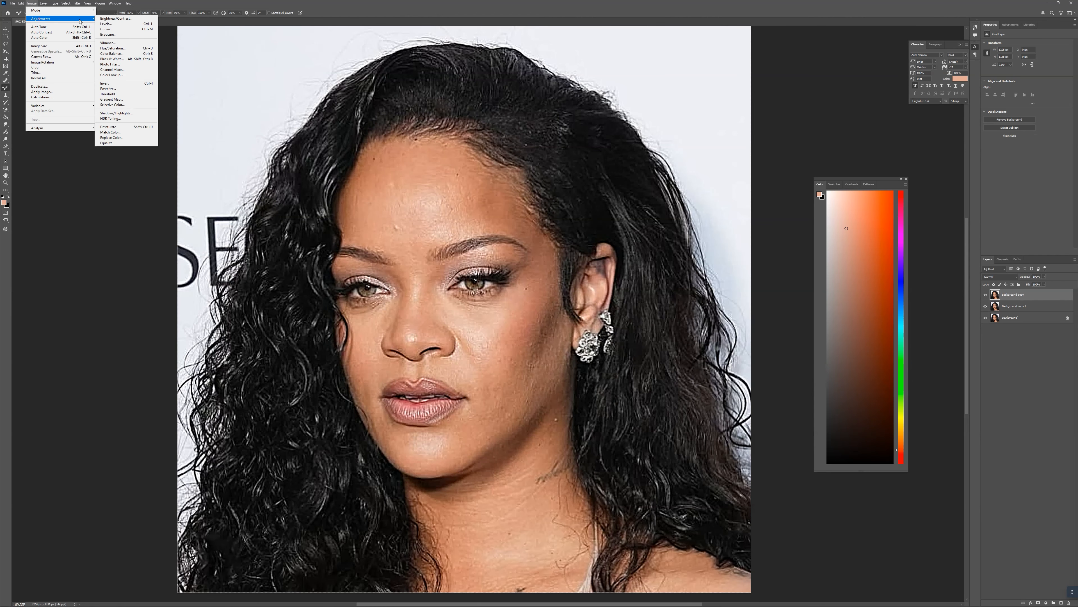
click(111, 59)
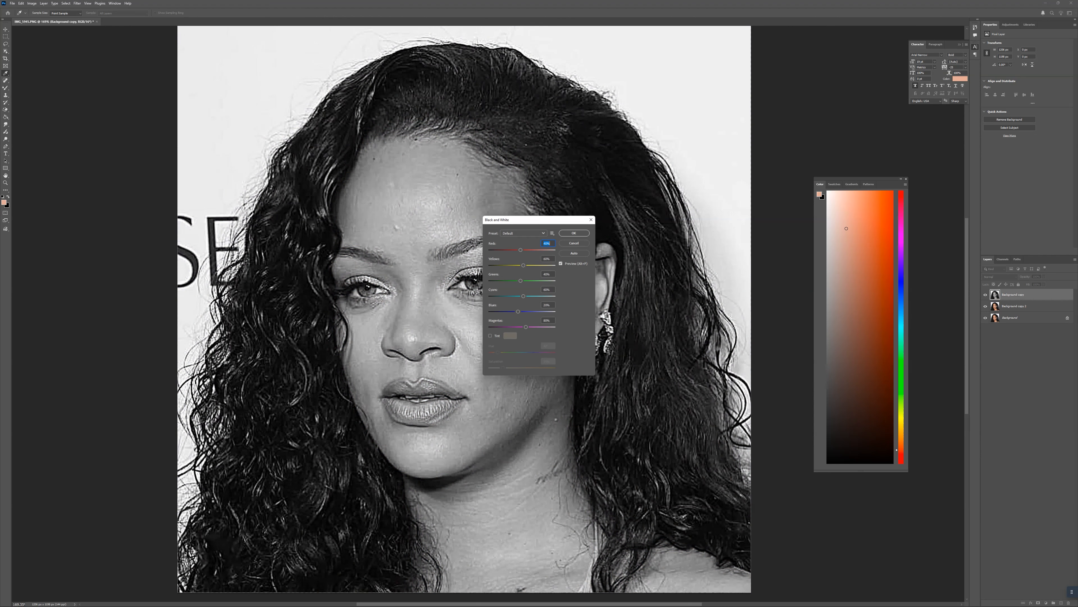
click(569, 232)
key(b)
- Try a High Pass filter with a very small radius on the black-and-white layer
click(76, 4)
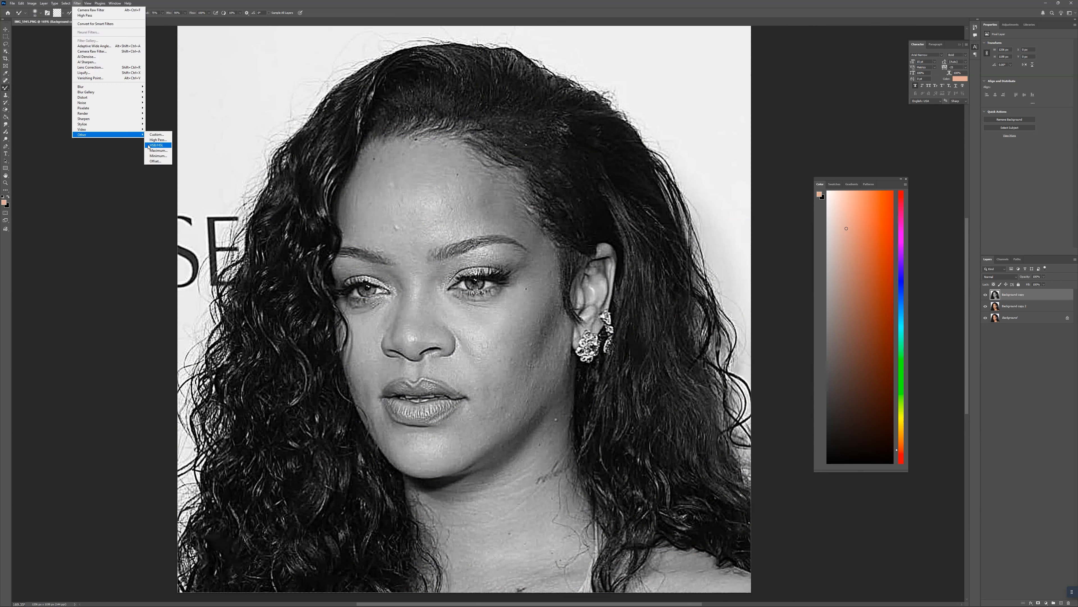
click(158, 139)
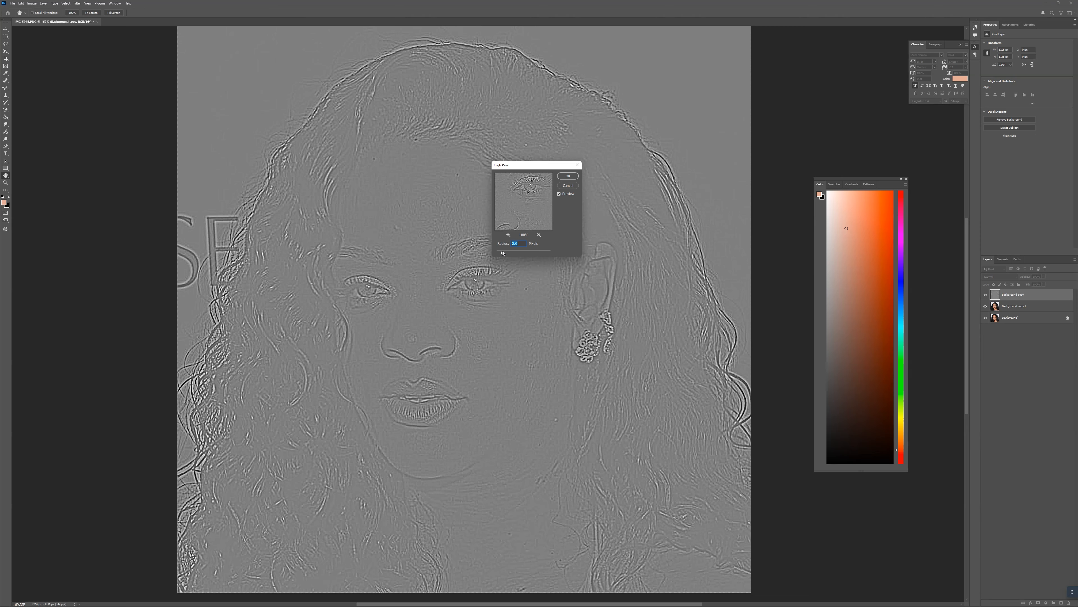
drag(501, 254, 500, 253)
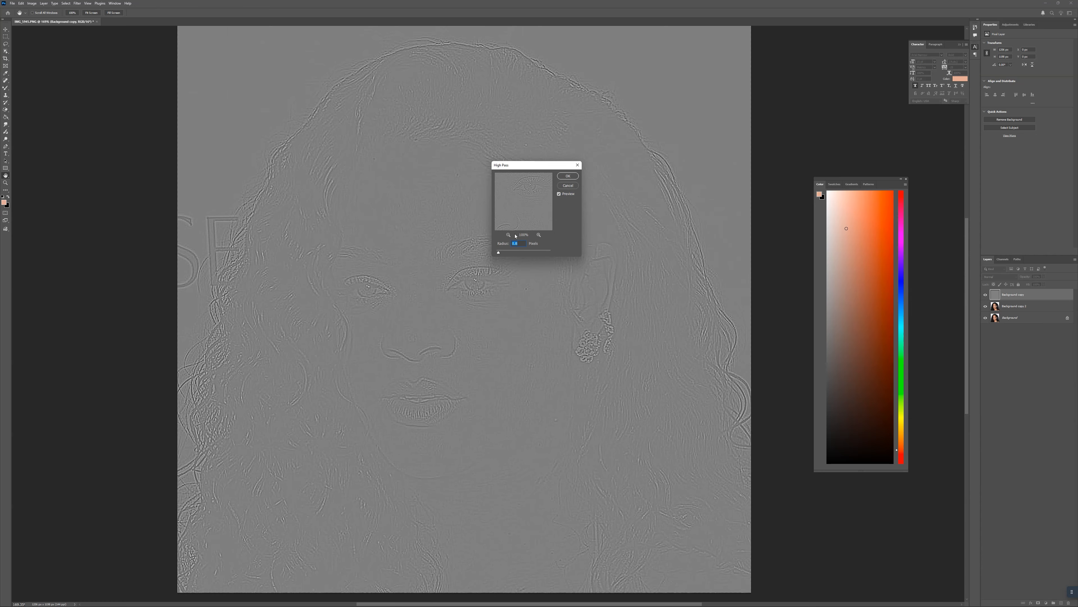
key(Return)
key(b)
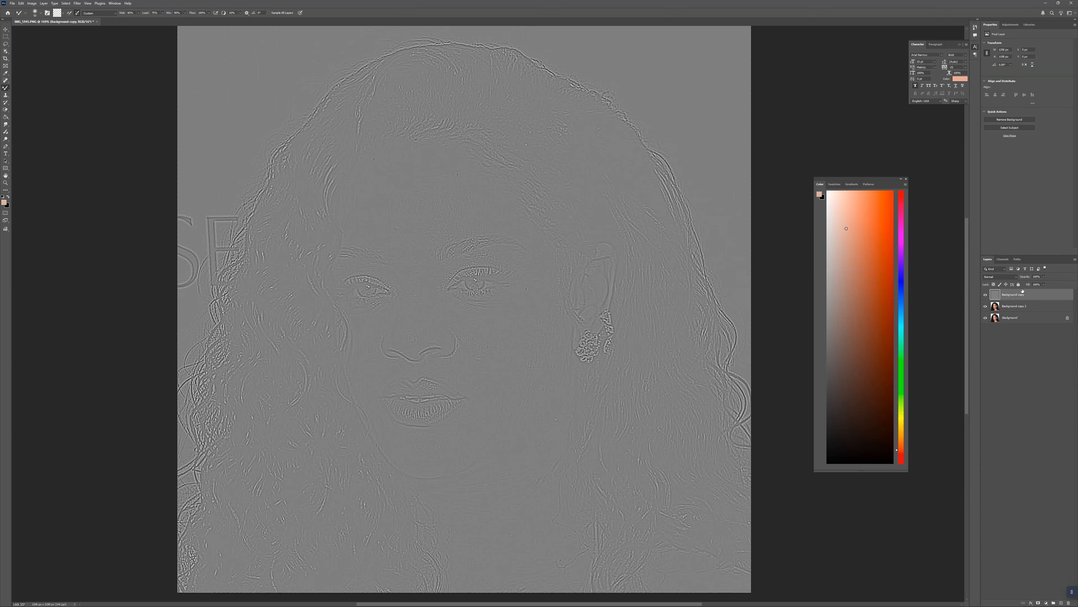
- Try Linear Light blending on the high-pass layer, inspect the face, and undo back to the black-and-white image
click(993, 280)
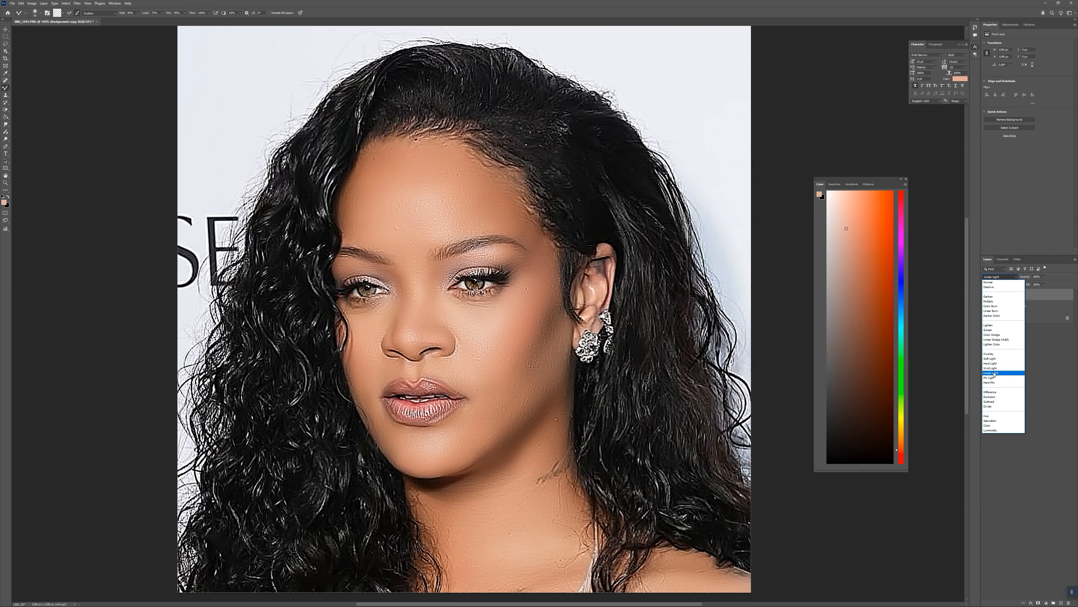
click(995, 374)
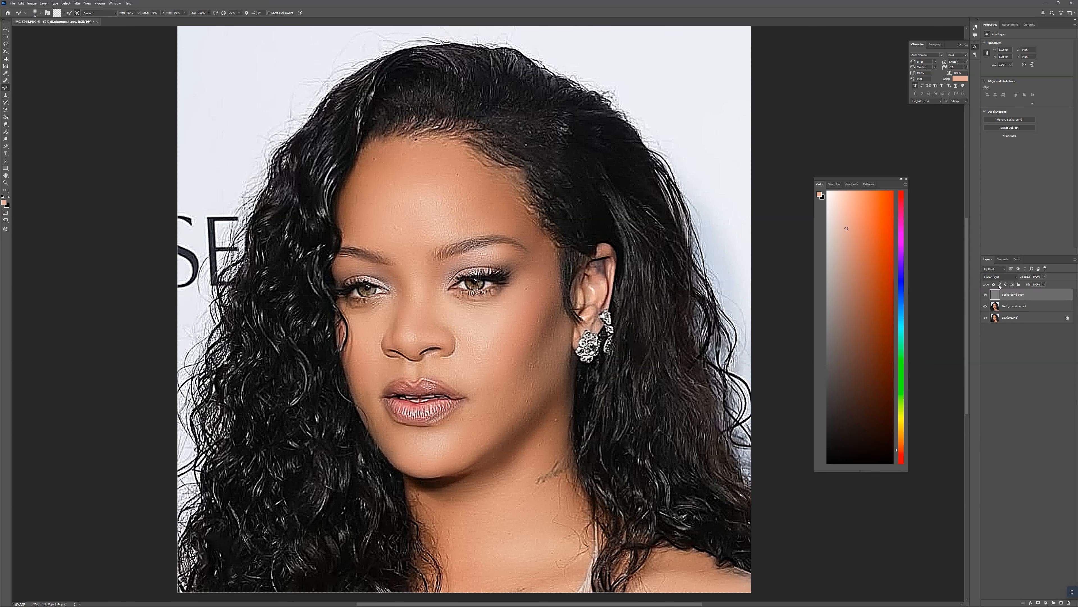
click(5, 30)
scroll(412, 269, down, 1)
scroll(430, 277, down, 4)
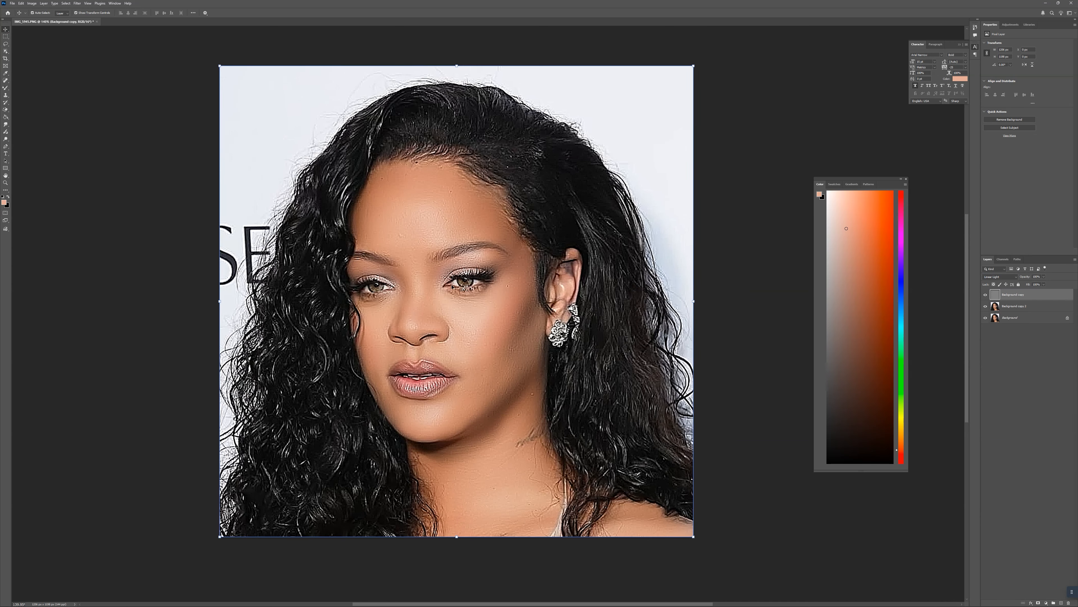
scroll(444, 261, up, 2)
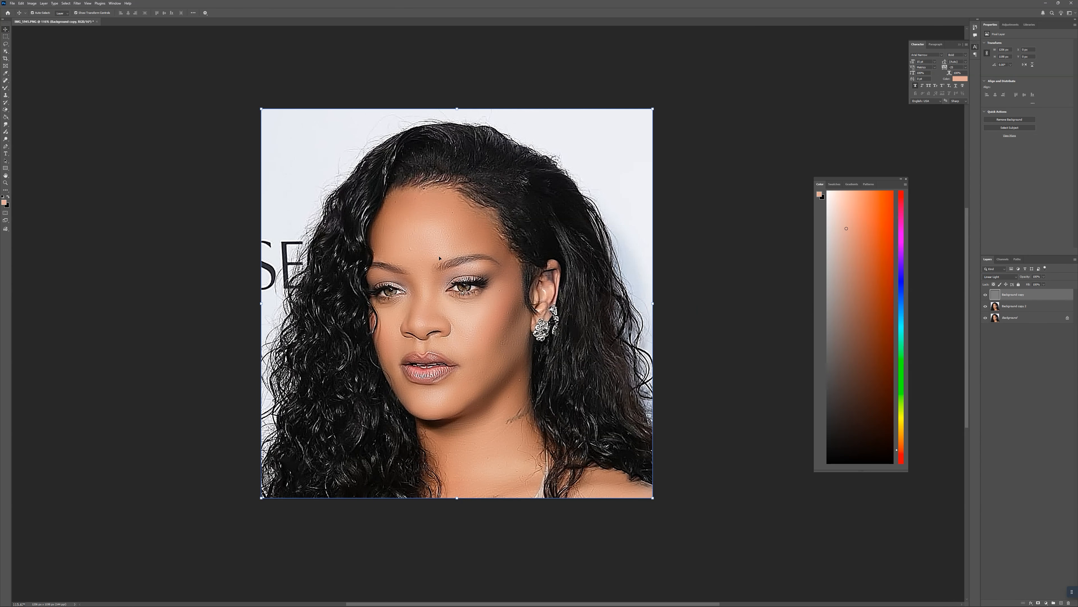
scroll(440, 257, up, 1)
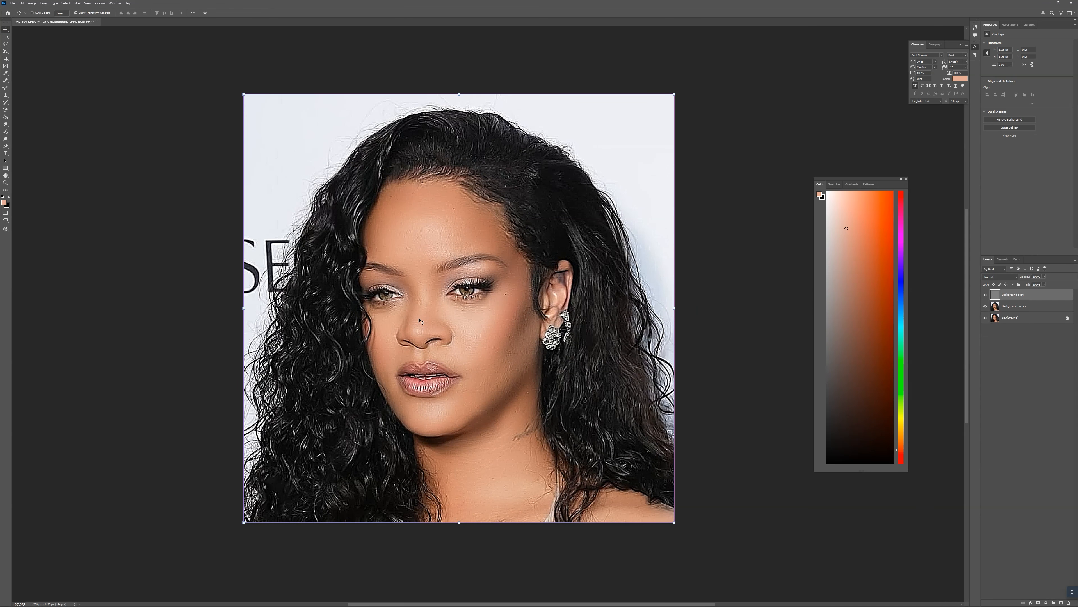
key(ctrl+shift+u)
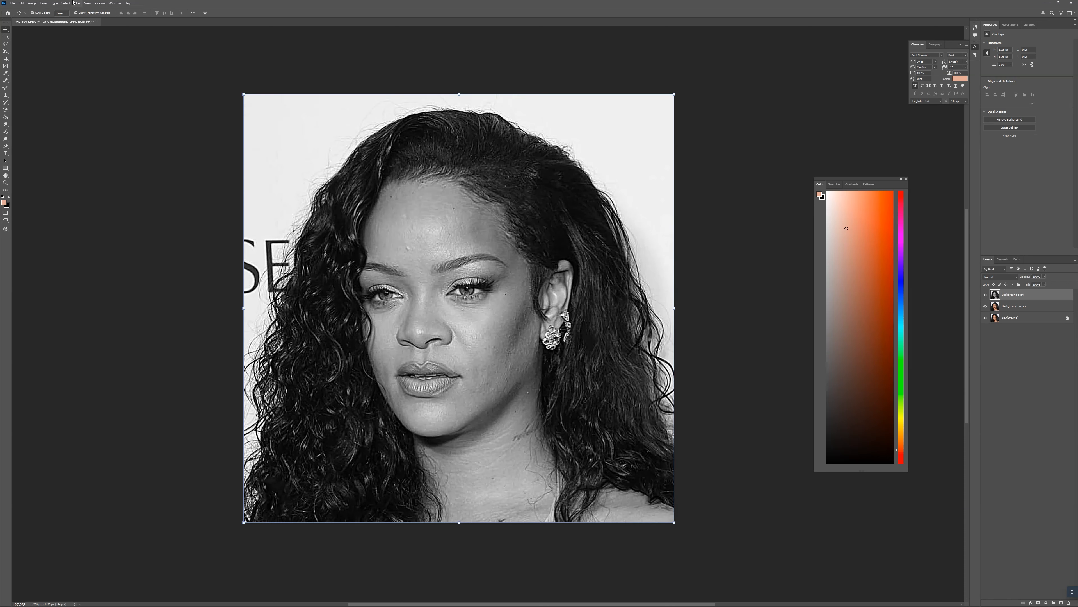
- Apply the High Pass filter to the black-and-white layer with a radius of 1.6 pixels
click(77, 3)
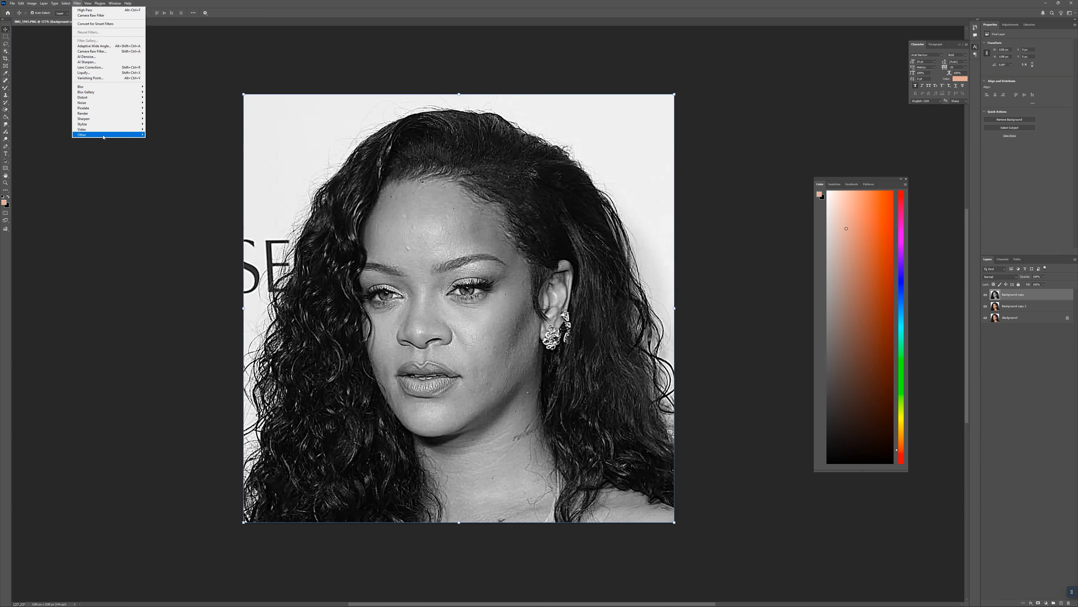
mouse_move(103, 136)
click(163, 140)
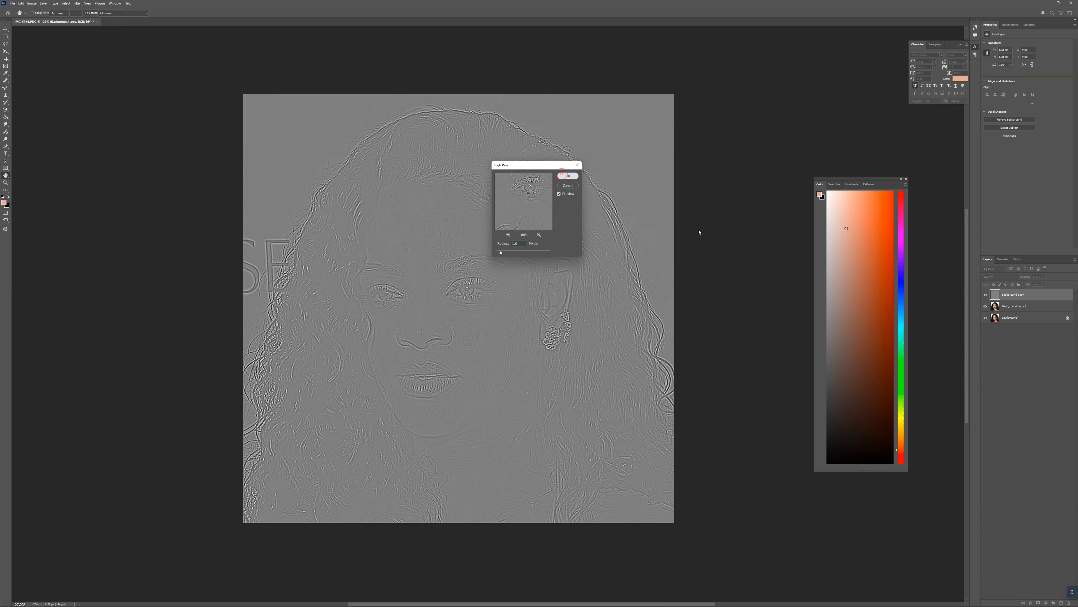
click(563, 175)
key(v)
- Set the high-pass layer's blend mode to Linear Light and reduce its opacity to soften the skin texture
click(997, 277)
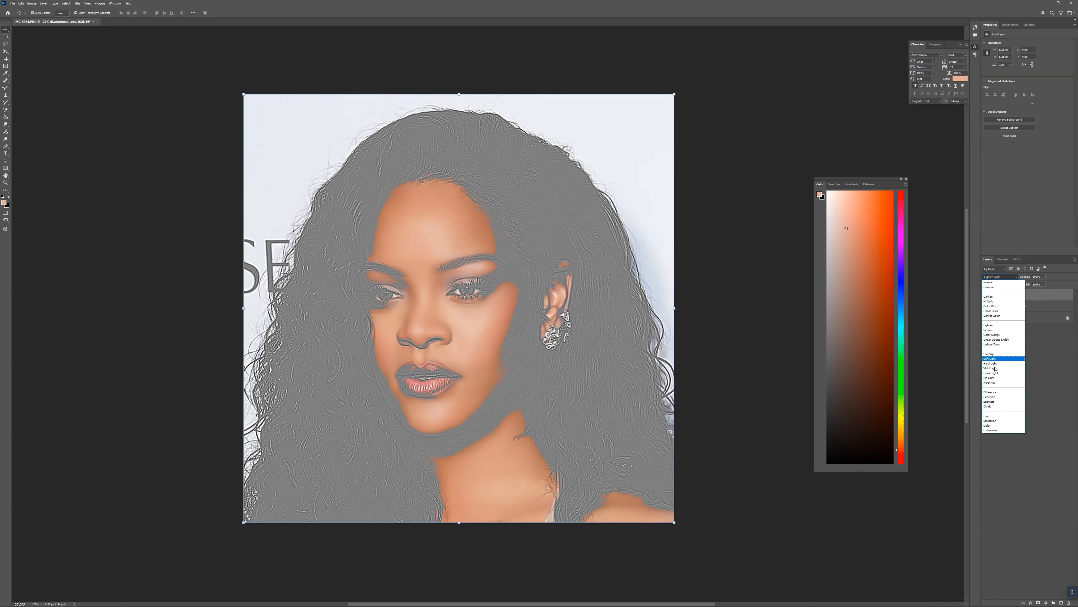
click(991, 374)
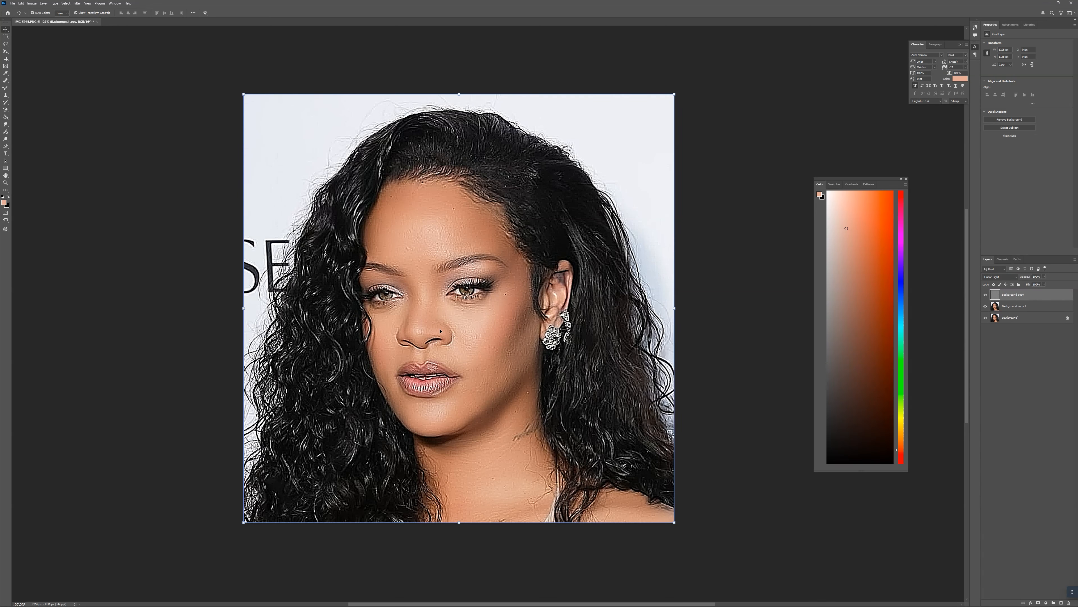
scroll(382, 284, down, 4)
scroll(403, 285, up, 2)
scroll(404, 285, up, 1)
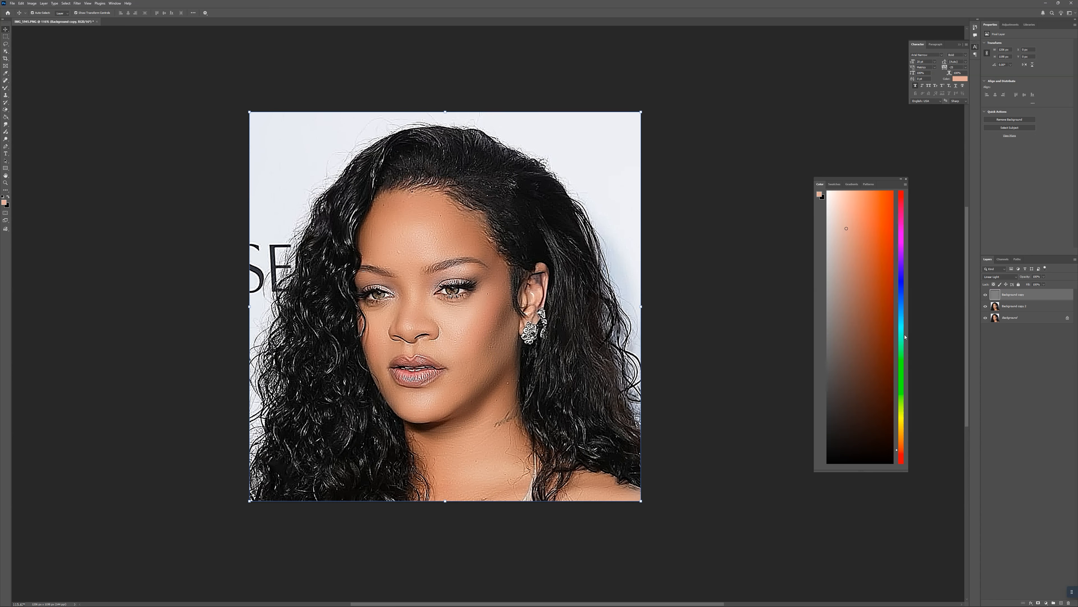
click(1044, 277)
scroll(440, 261, up, 3)
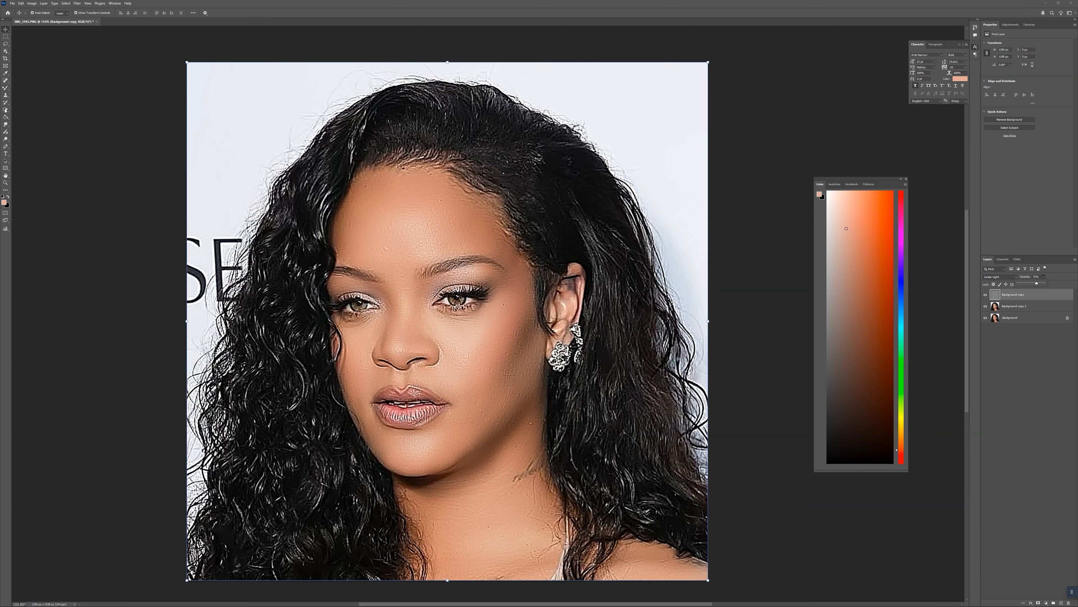
- Remove the small dark spots beside the eye, along the jaw and on the neck with the Spot Healing Brush
click(5, 81)
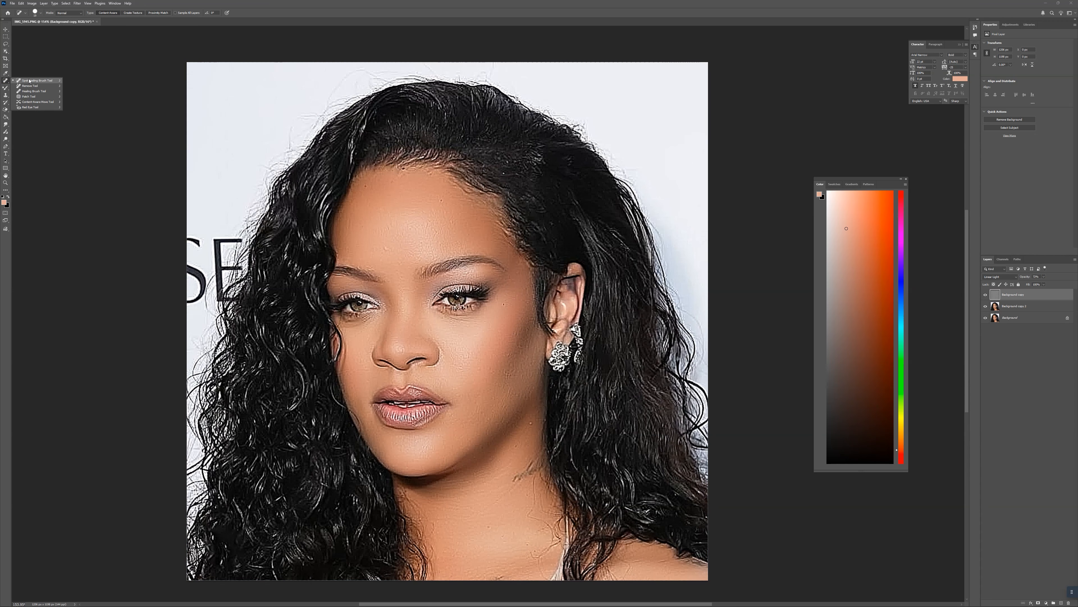
click(34, 80)
scroll(424, 314, up, 2)
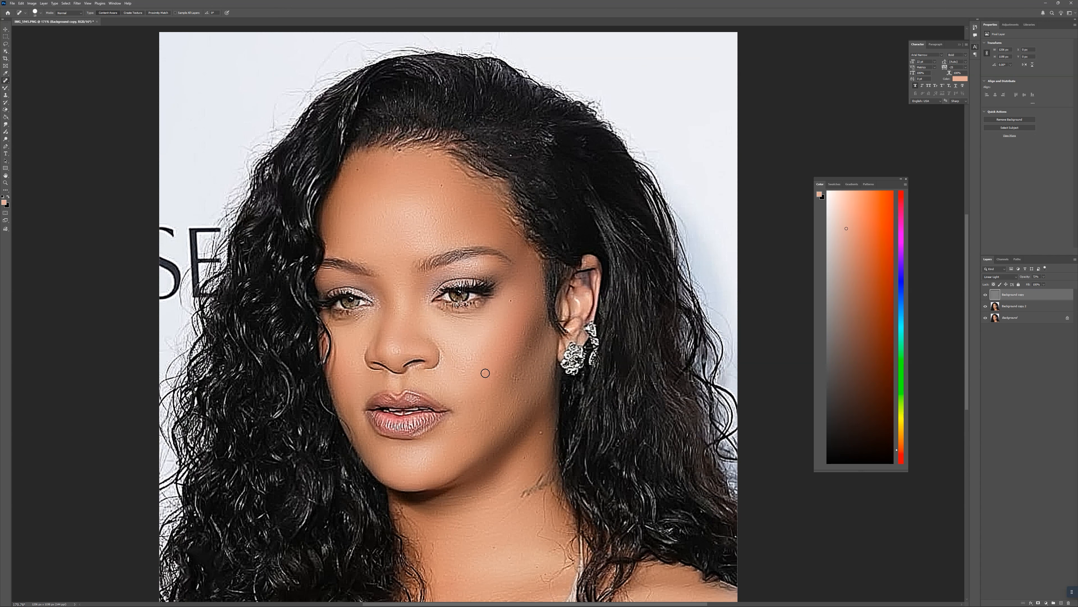
click(514, 301)
click(495, 430)
click(524, 458)
click(495, 549)
click(537, 567)
scroll(445, 272, down, 4)
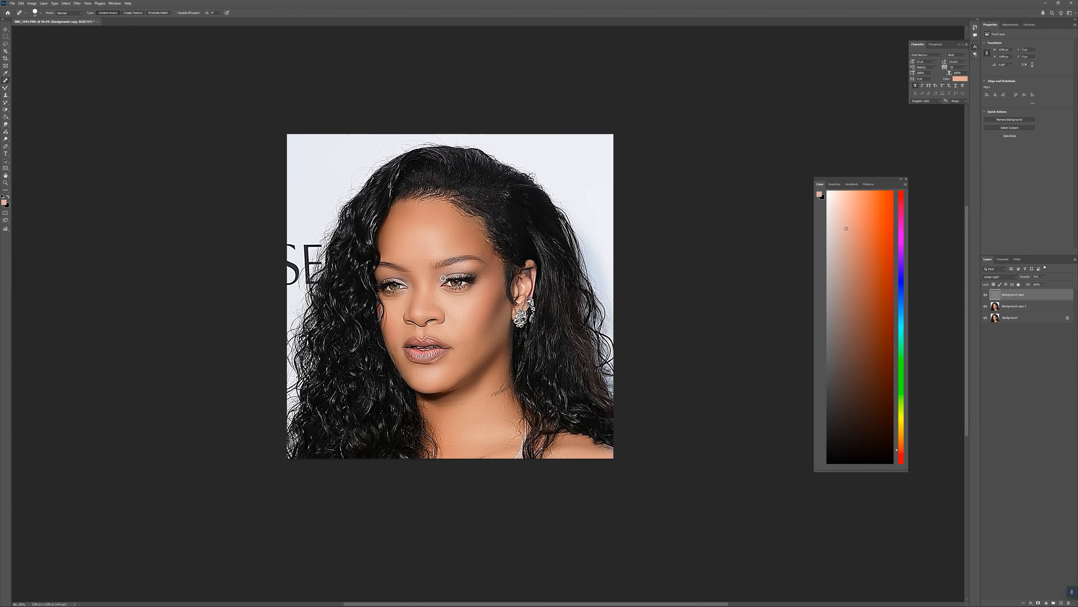
scroll(443, 279, up, 2)
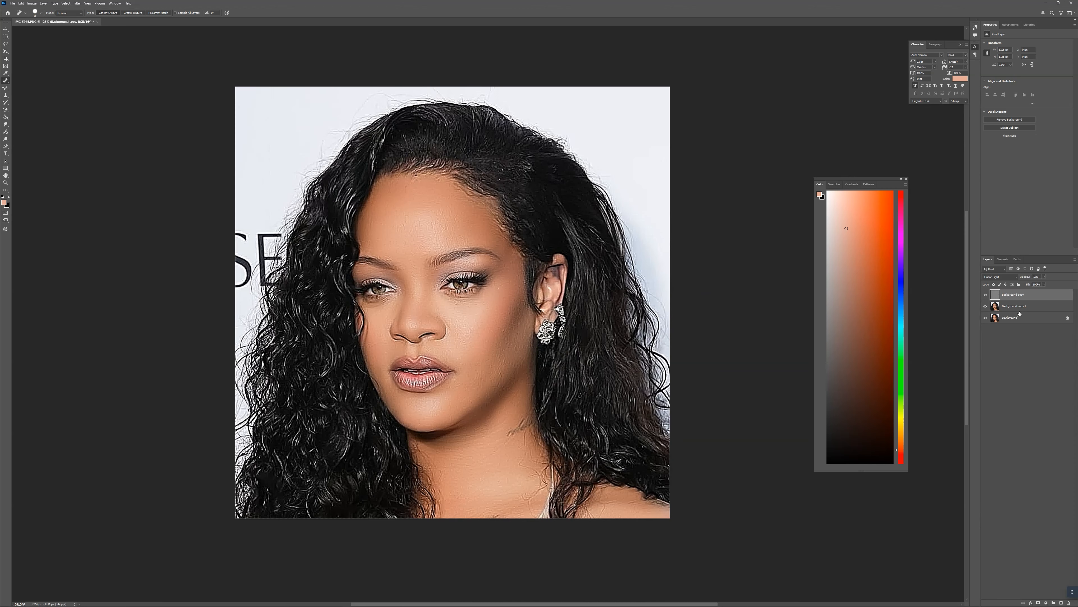
- Merge the high-pass texture layer into Background copy 2 and toggle the merged layer's visibility to compare with the original
key(Delete)
click(986, 296)
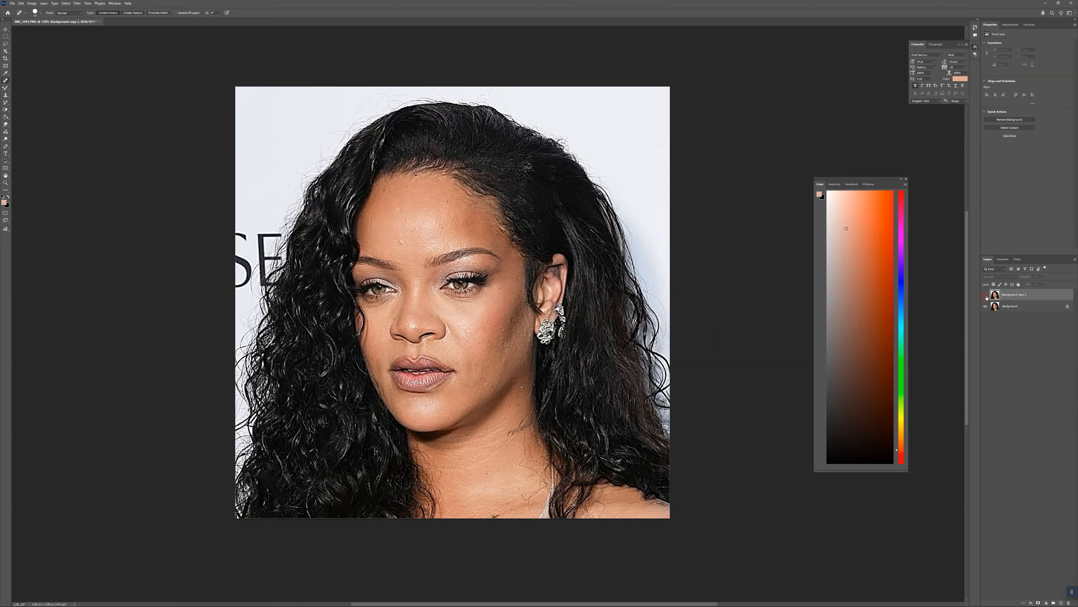
click(985, 295)
click(986, 296)
click(986, 295)
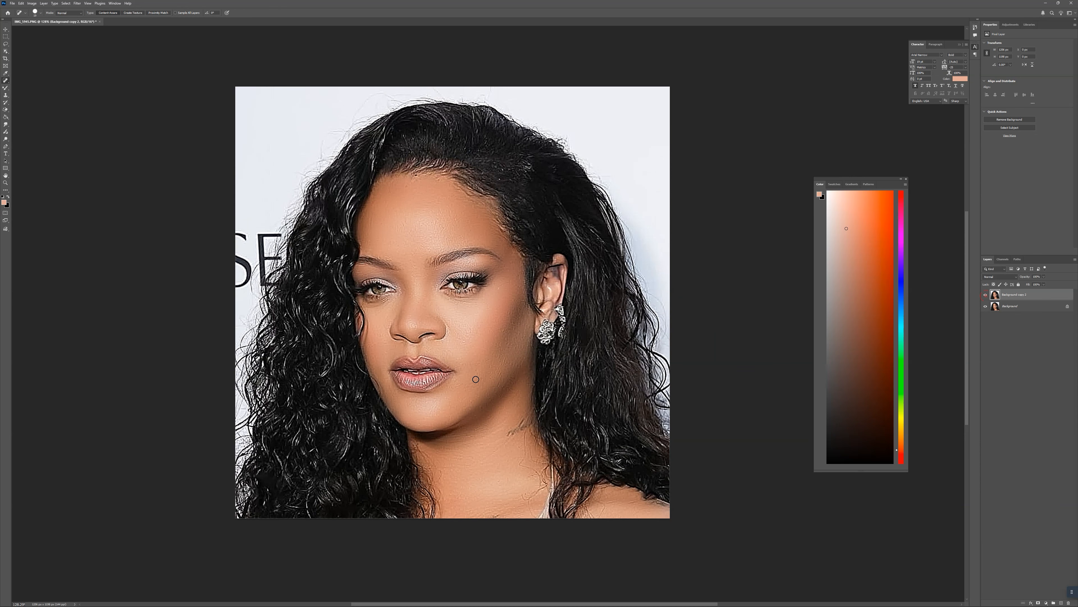
- Lighten the forehead, the cheek beside the nose and the chin with a large Dodge tool brush
scroll(441, 313, up, 1)
click(6, 139)
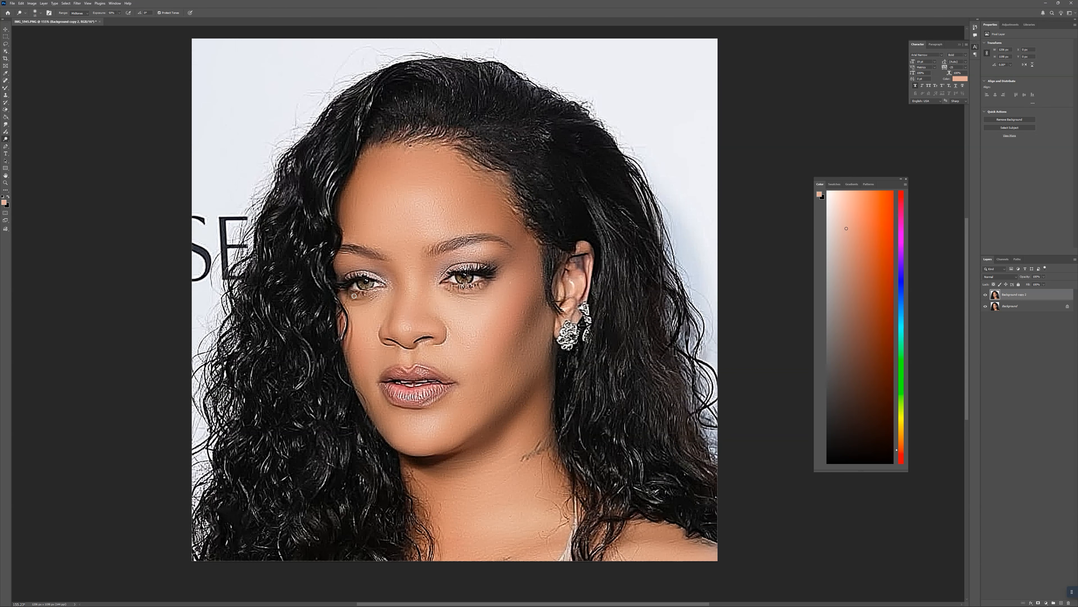
key(bracketright)
key(bracketright)
key(bracketright)
key(bracketright)
key(bracketright)
key(bracketright)
key(bracketright)
key(bracketright)
key(bracketright)
key(bracketright)
click(412, 211)
click(468, 320)
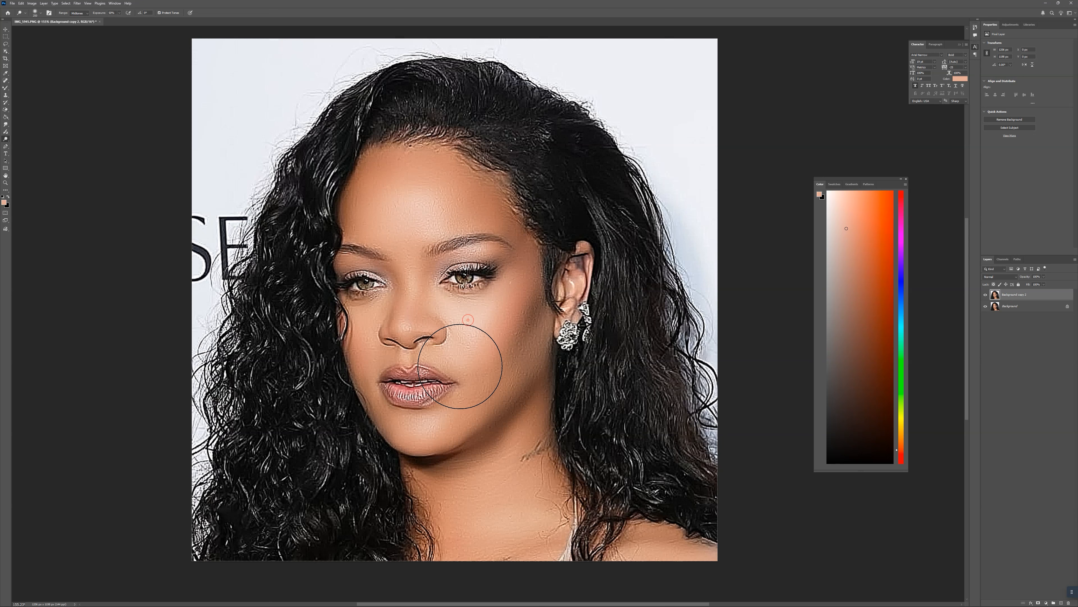
click(420, 416)
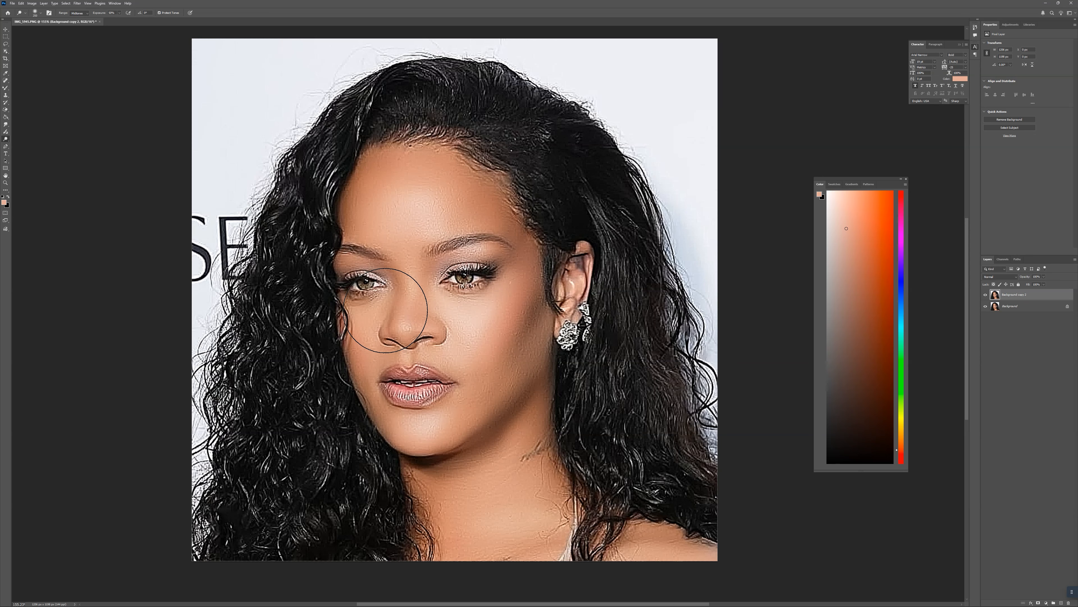
- Lighten the nose and the skin just above the upper lip with a smaller Dodge tool brush
key(bracketleft)
key(bracketleft)
key(bracketleft)
key(bracketleft)
key(bracketleft)
key(bracketleft)
click(406, 325)
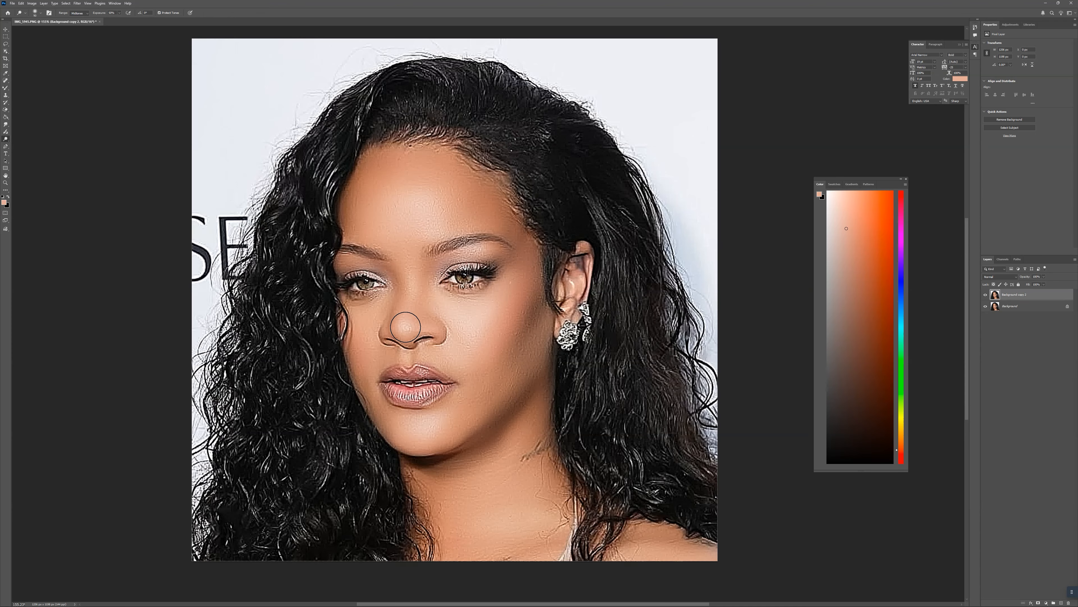
scroll(405, 326, up, 1)
click(403, 364)
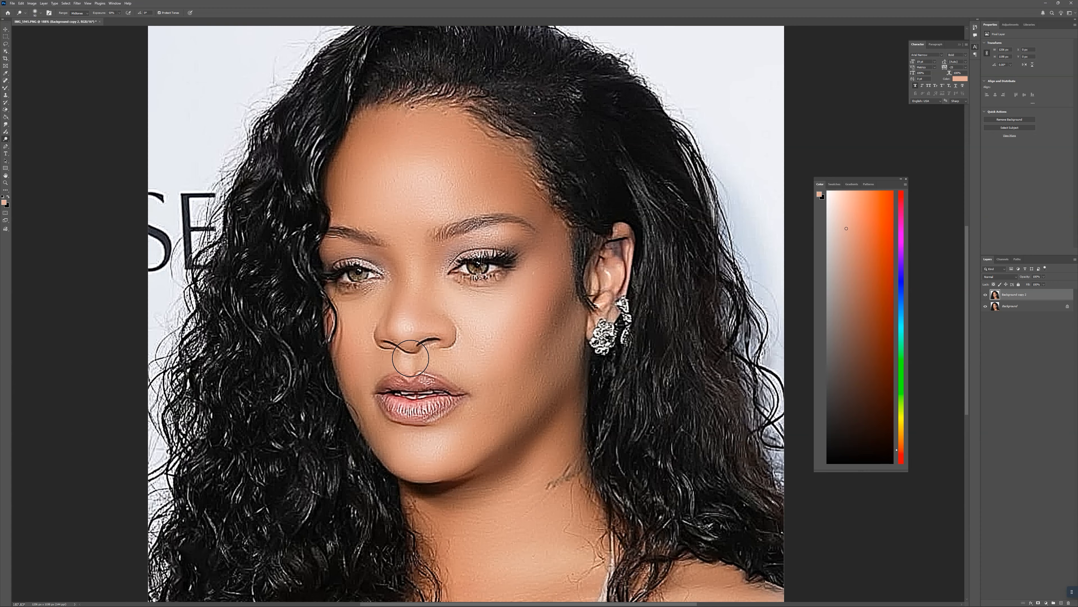
key(bracketleft)
key(bracketleft)
key(bracketleft)
key(bracketleft)
key(bracketleft)
scroll(450, 421, down, 3)
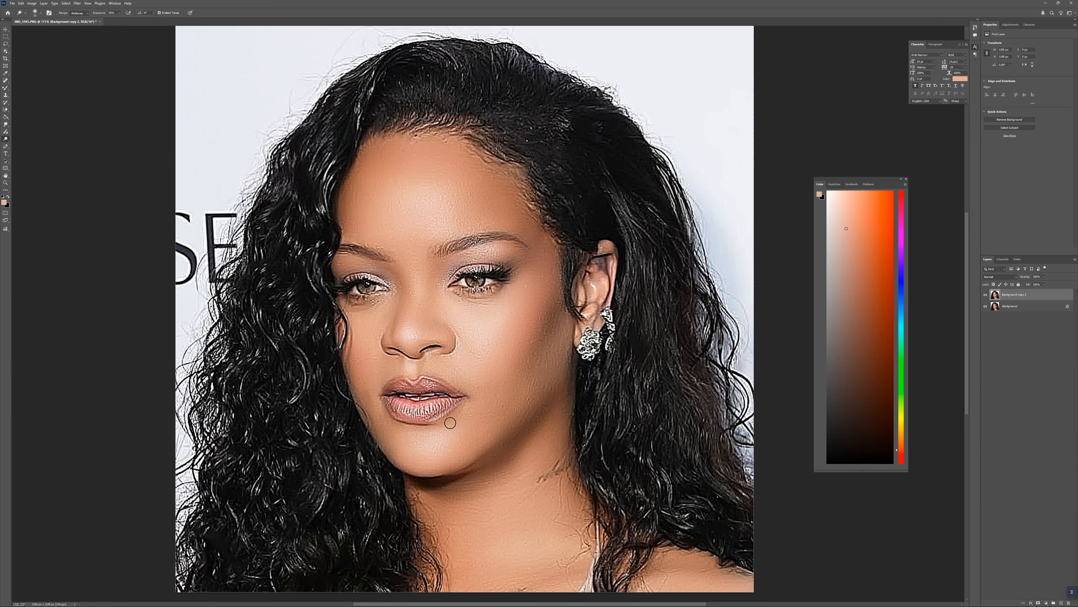
scroll(454, 383, down, 2)
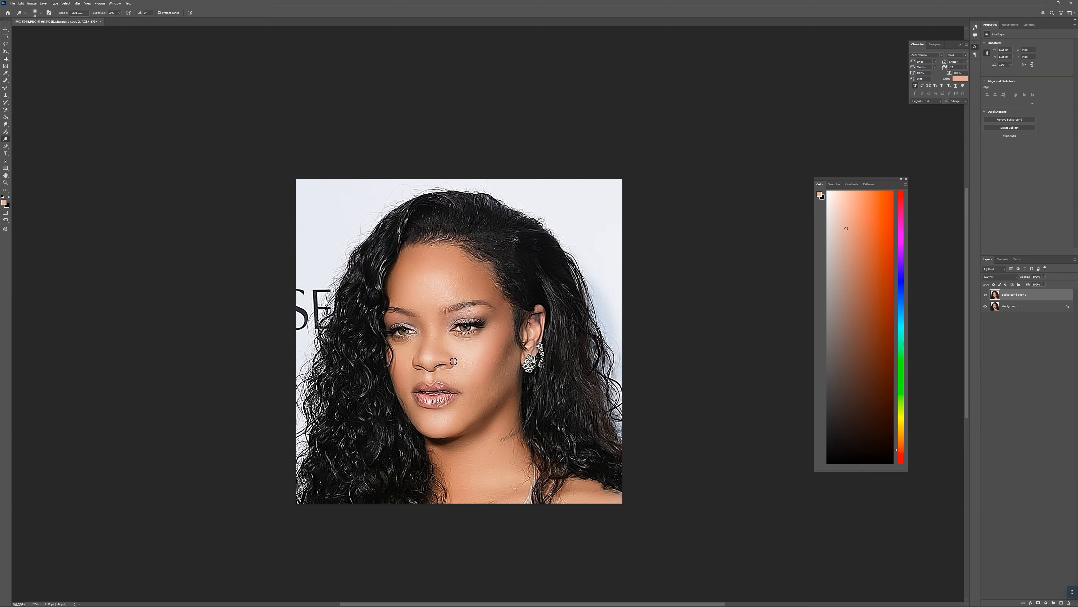
- Dodge the forehead, cheek and chin once more with a brush wide enough to cover each area
key(bracketright)
key(bracketright)
key(bracketright)
key(bracketright)
key(bracketright)
key(bracketright)
key(bracketright)
key(bracketright)
key(bracketright)
key(bracketright)
key(bracketright)
key(bracketright)
click(443, 284)
click(475, 363)
click(443, 424)
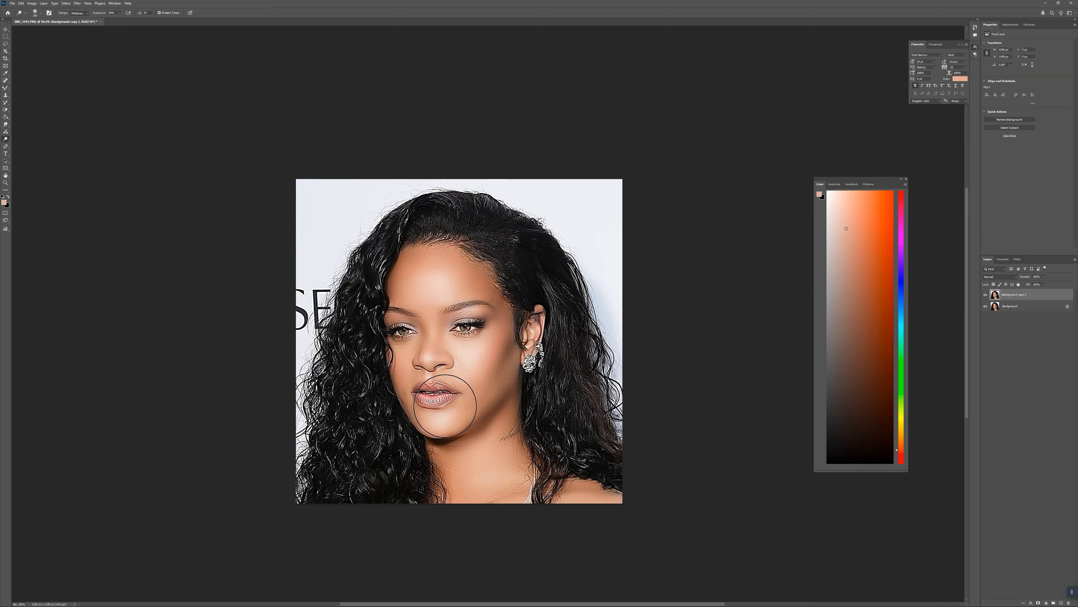
- Toggle the visibility of Background copy 2 to compare the dodged skin with the original portrait
scroll(471, 374, up, 3)
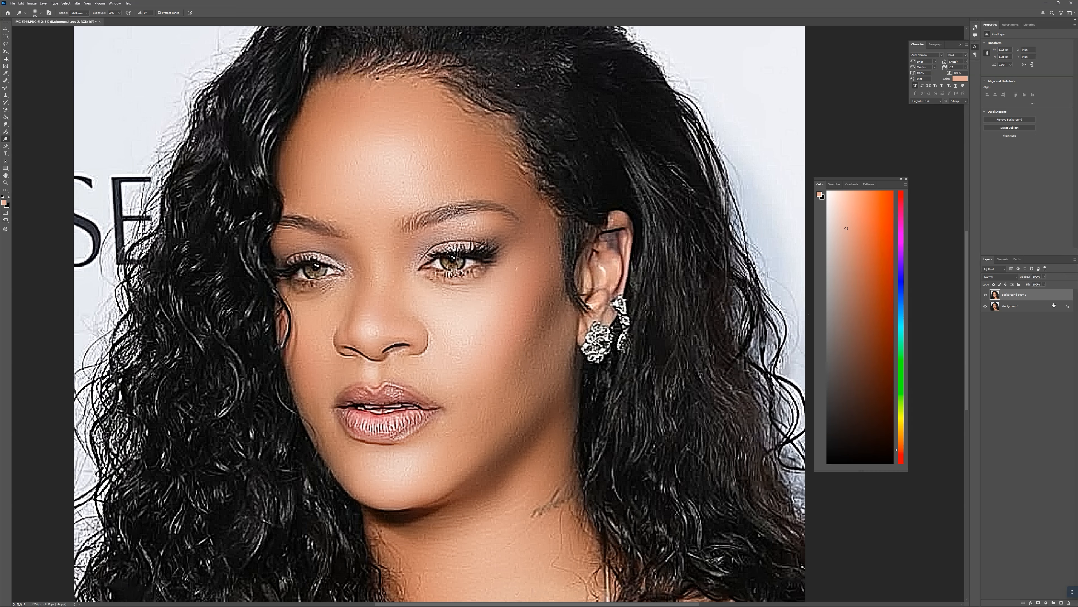
click(985, 294)
click(985, 294)
scroll(383, 298, down, 5)
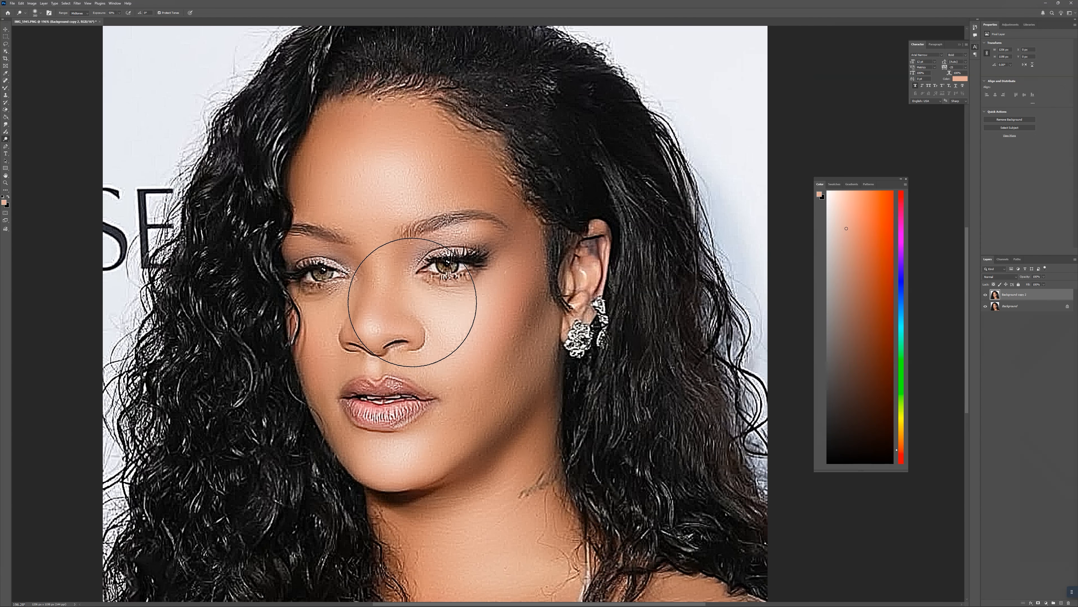
scroll(442, 276, up, 2)
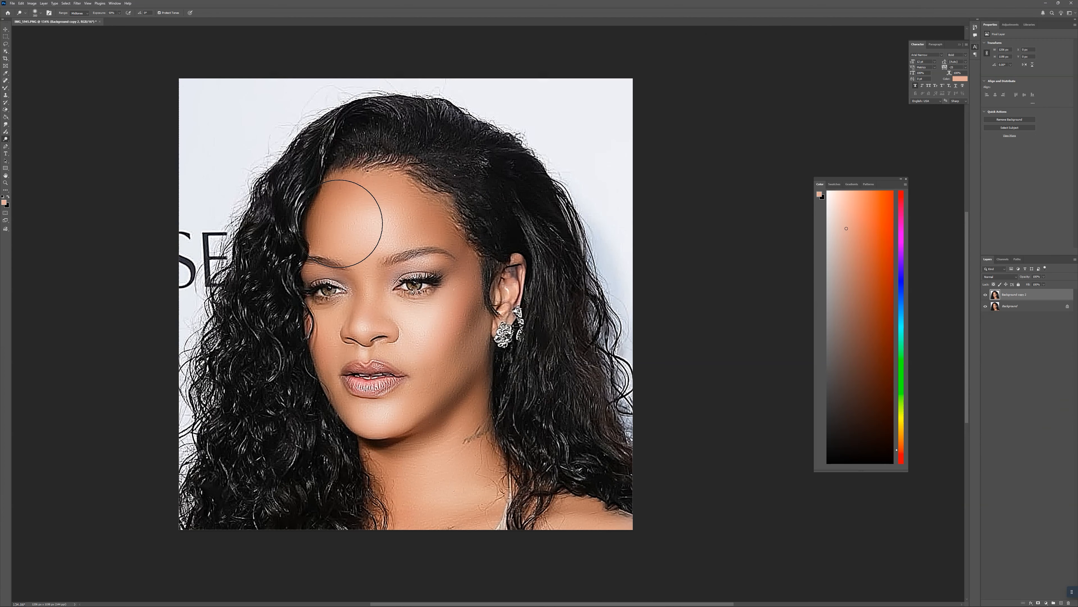
scroll(366, 251, up, 2)
scroll(378, 268, down, 2)
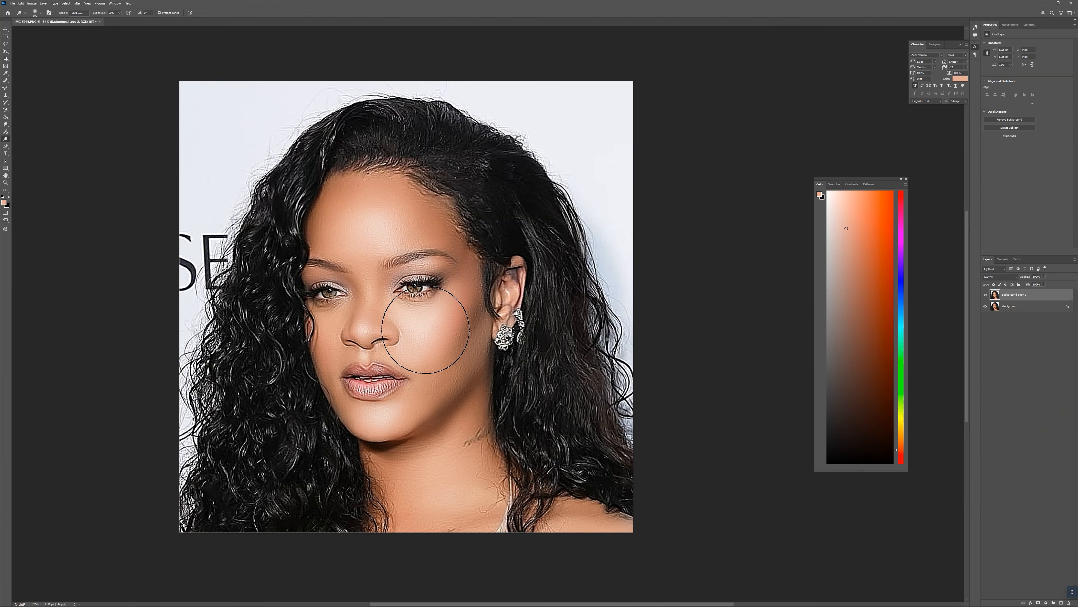
- Start the Camera Raw Filter on Background copy 2, lowering the blacks and raising the contrast
click(75, 3)
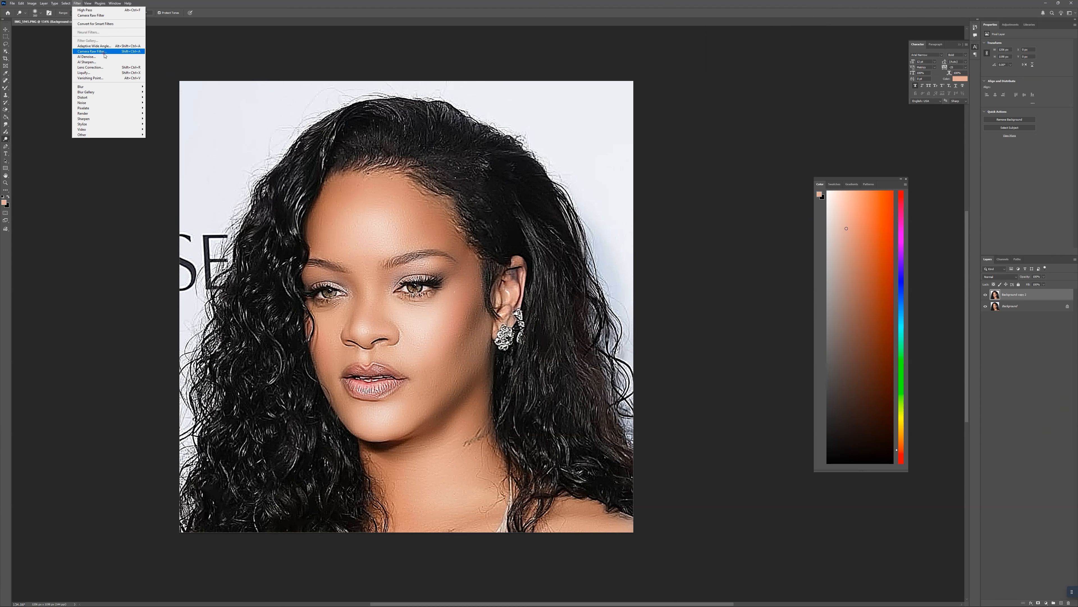
click(104, 52)
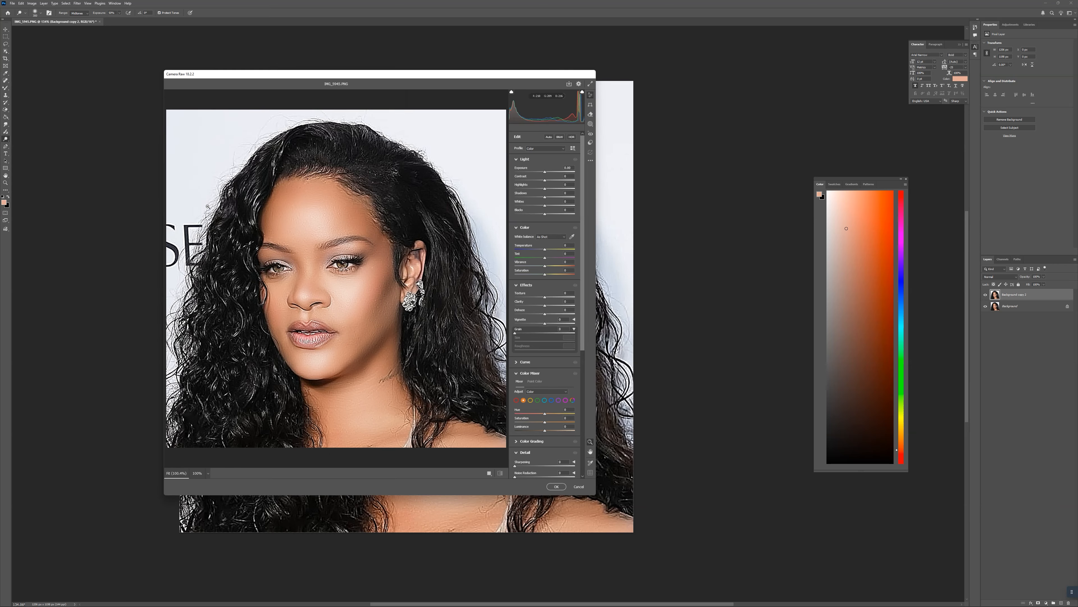
click(538, 214)
click(540, 209)
drag(546, 180, 550, 178)
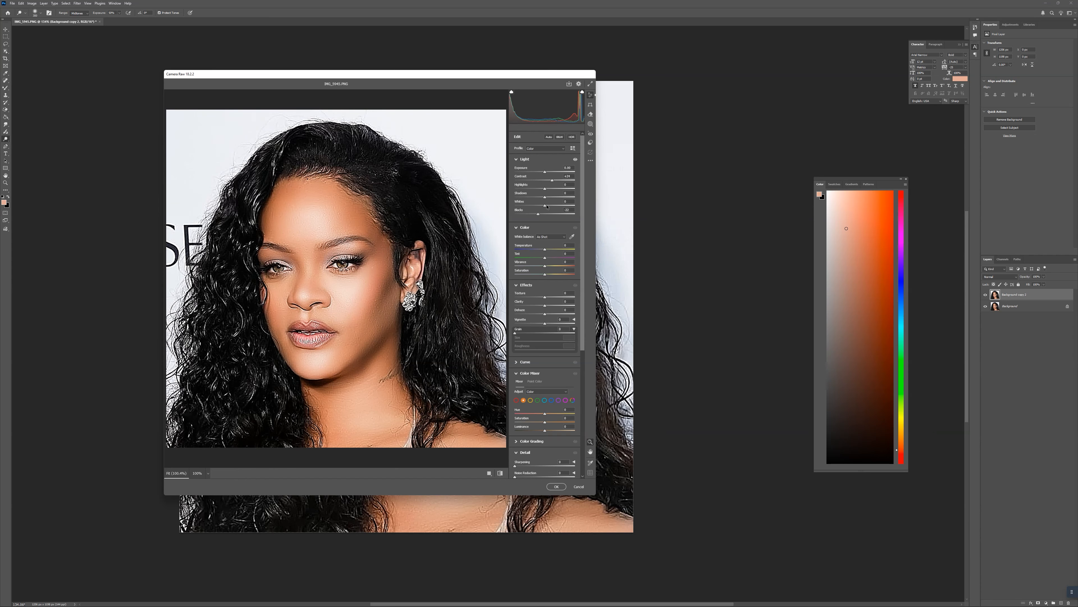
- Lower the whites, shadows and highlights in the Camera Raw light adjustments, reducing the highlights most strongly
drag(536, 209, 547, 196)
drag(543, 193, 543, 193)
drag(547, 189, 530, 189)
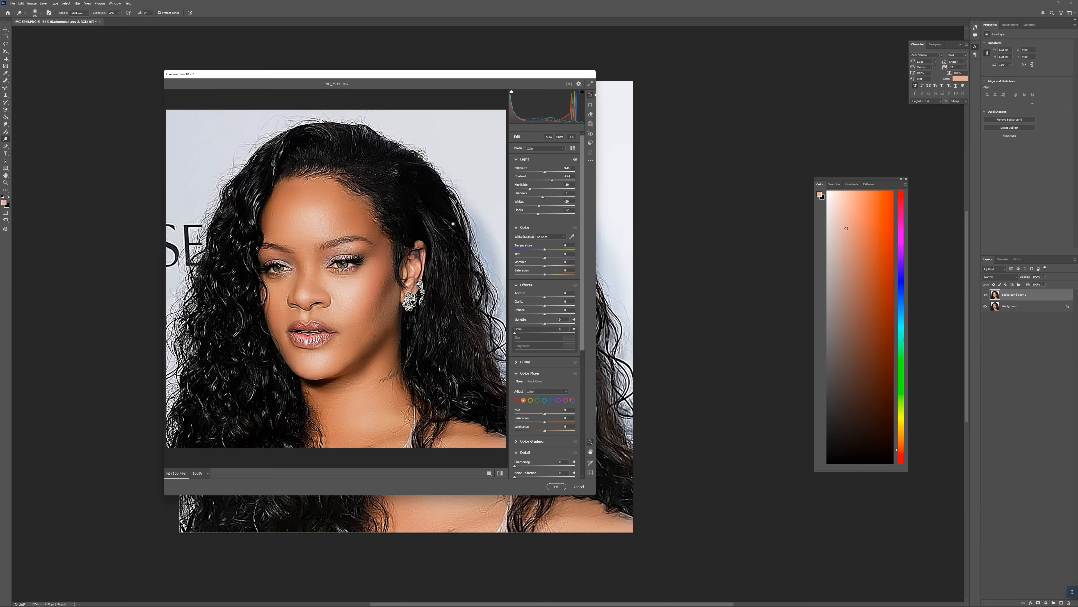
- Compare the Camera Raw edit with its unedited state, increase the vibrance slightly and apply the filter
click(501, 473)
click(500, 473)
drag(544, 265, 554, 265)
click(556, 486)
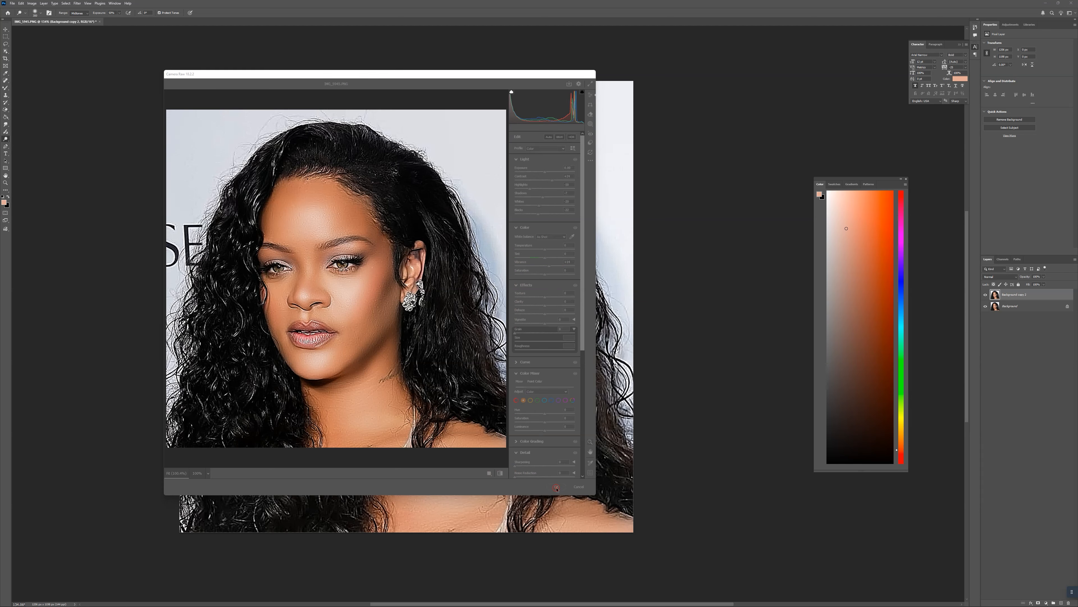
scroll(419, 294, down, 4)
scroll(418, 295, up, 2)
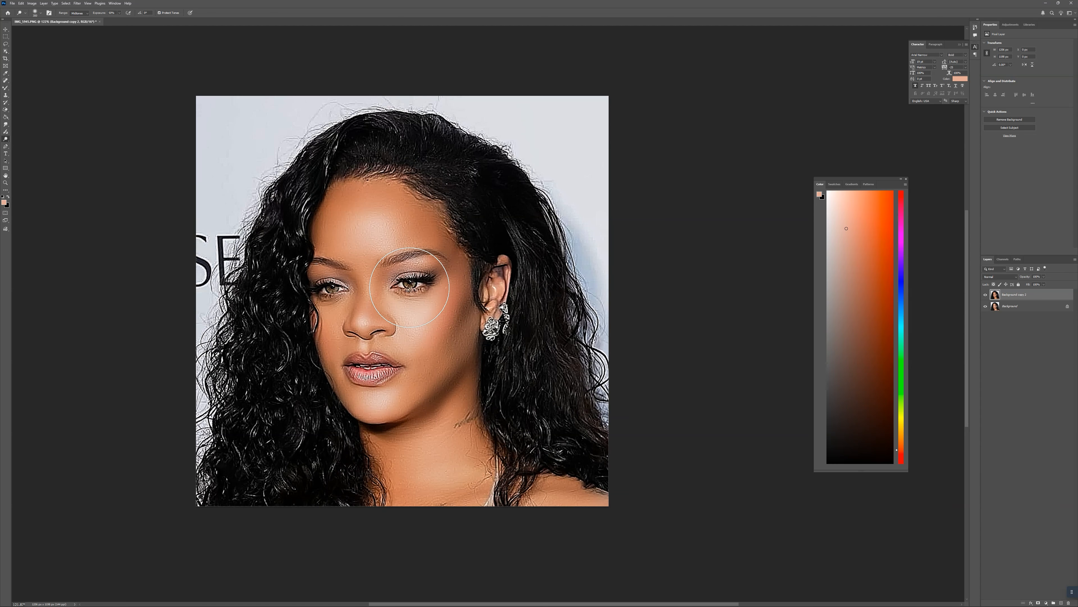
scroll(408, 300, up, 2)
scroll(395, 292, up, 1)
scroll(395, 292, up, 1)
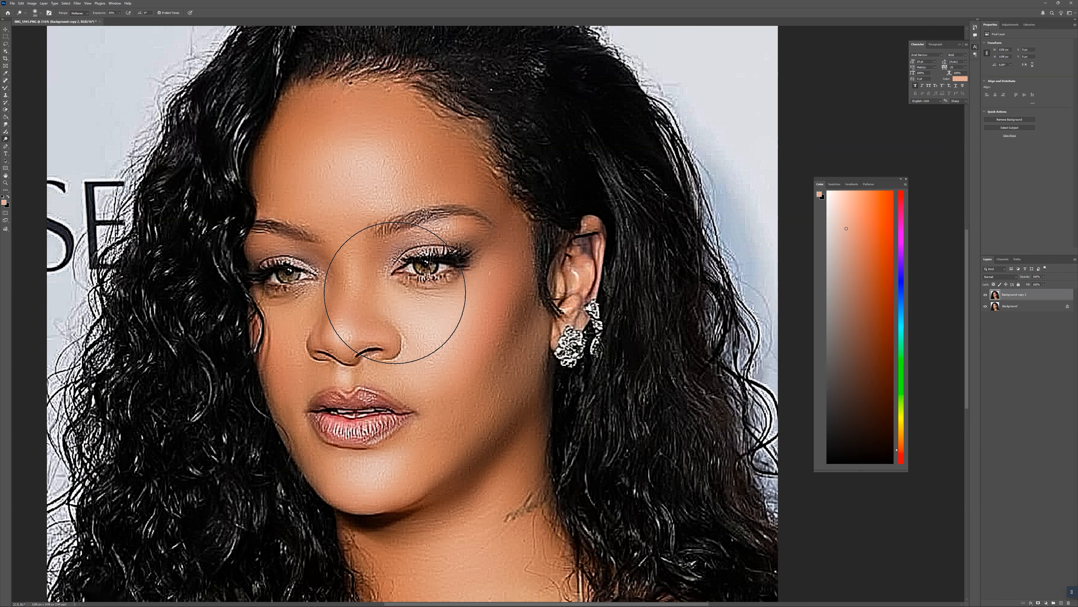
key(bracketleft)
key(bracketleft)
key(bracketleft)
key(bracketleft)
key(bracketleft)
key(bracketleft)
key(bracketleft)
key(bracketleft)
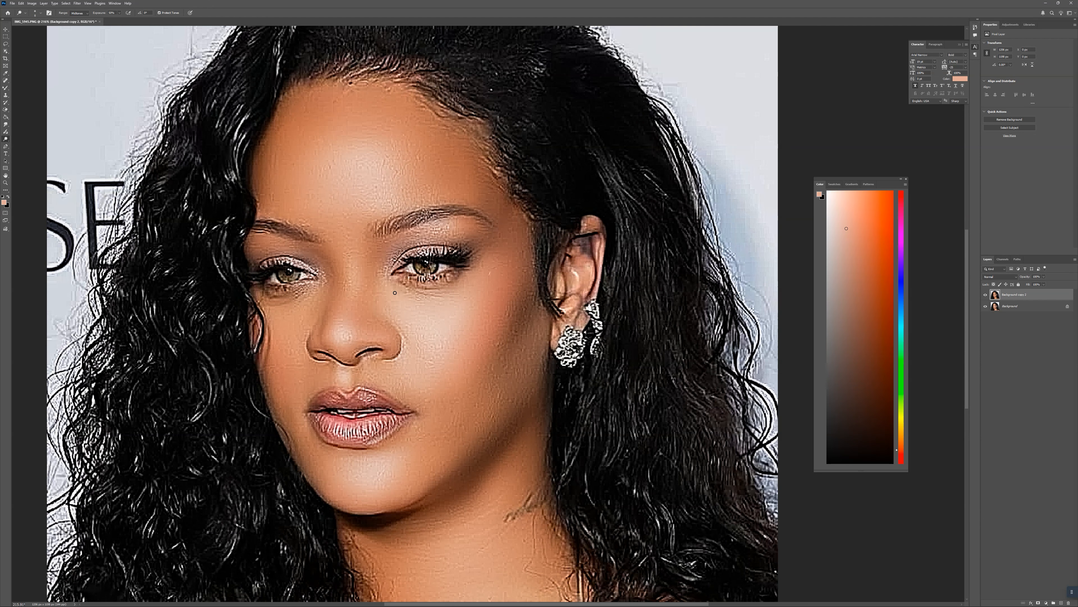
- Set the foreground colour to white and choose the Color Replacement tool
click(5, 203)
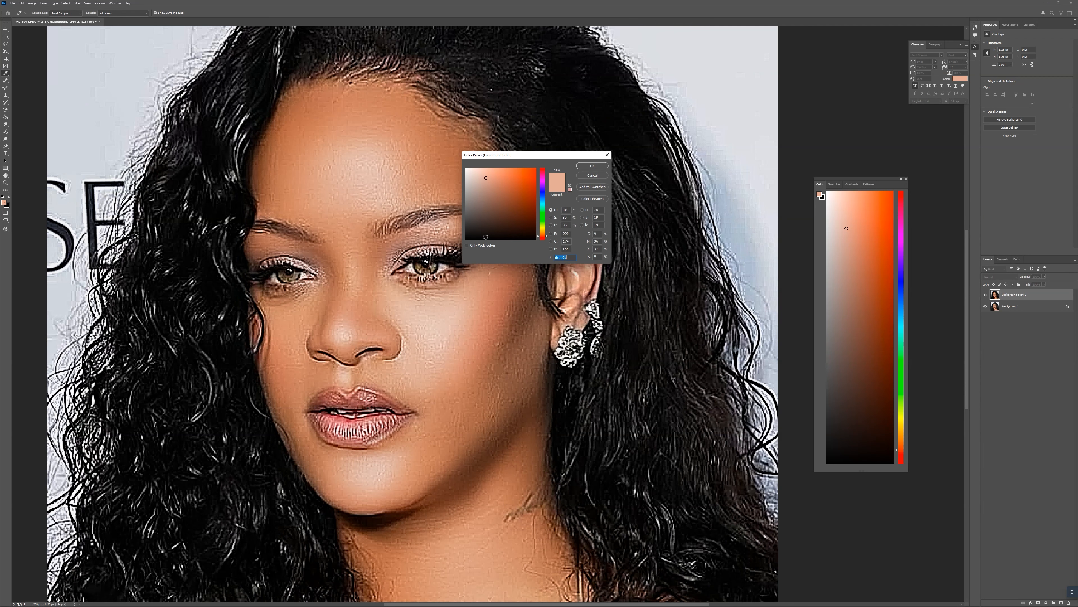
click(593, 166)
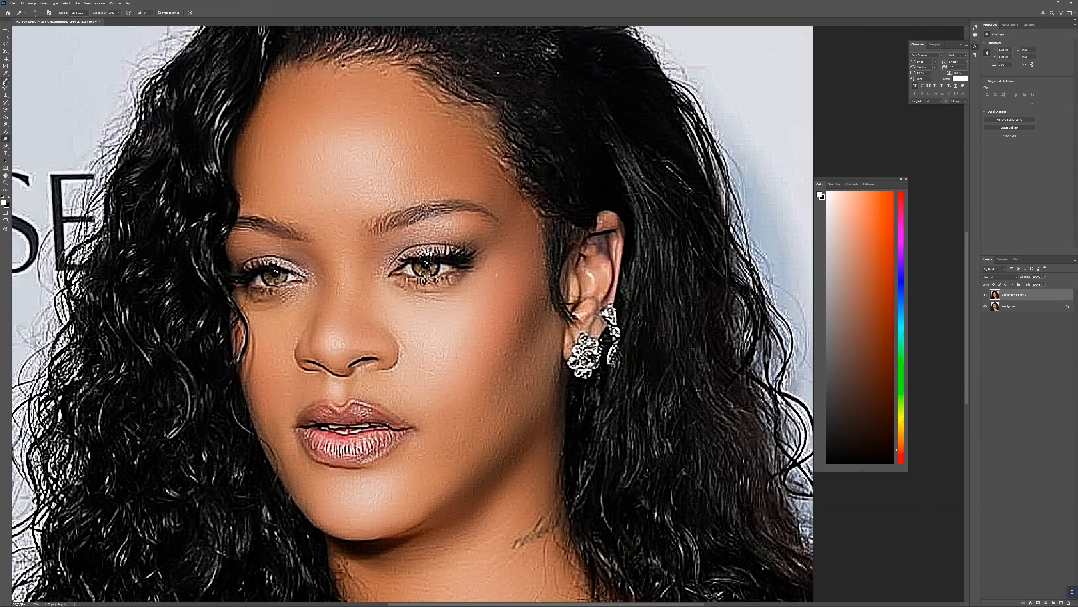
click(5, 88)
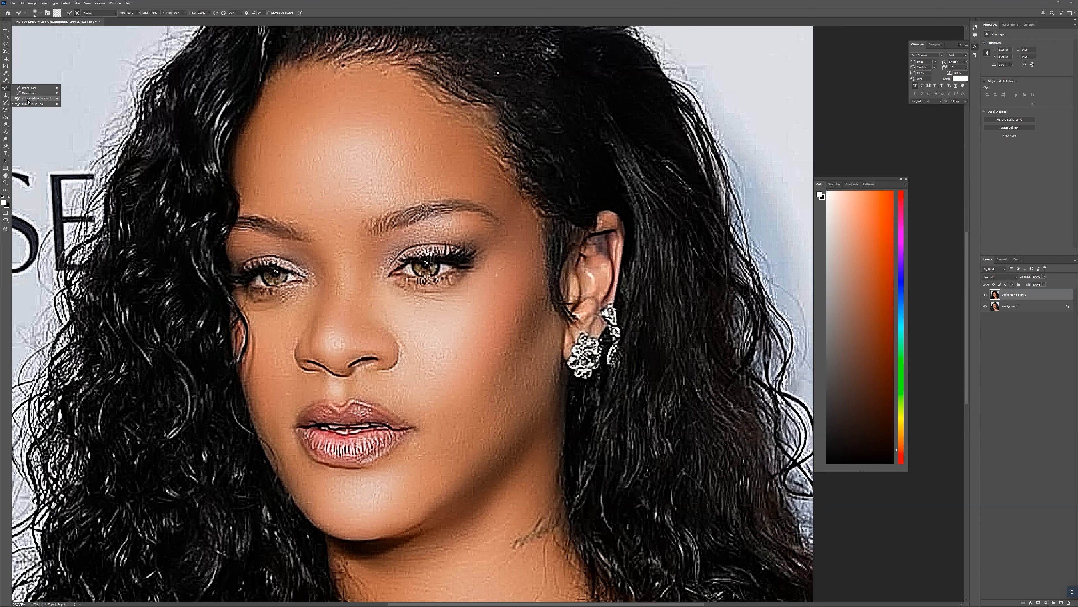
click(29, 100)
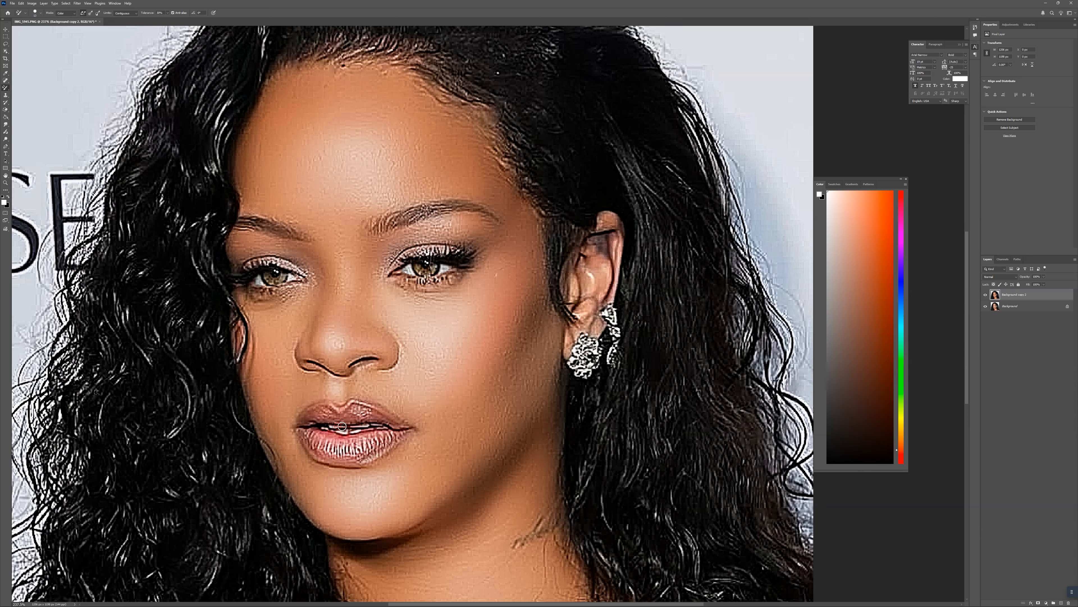
- Sample the cheek's skin tone as the foreground colour and shift its hue to a pinkish red
scroll(365, 377, down, 3)
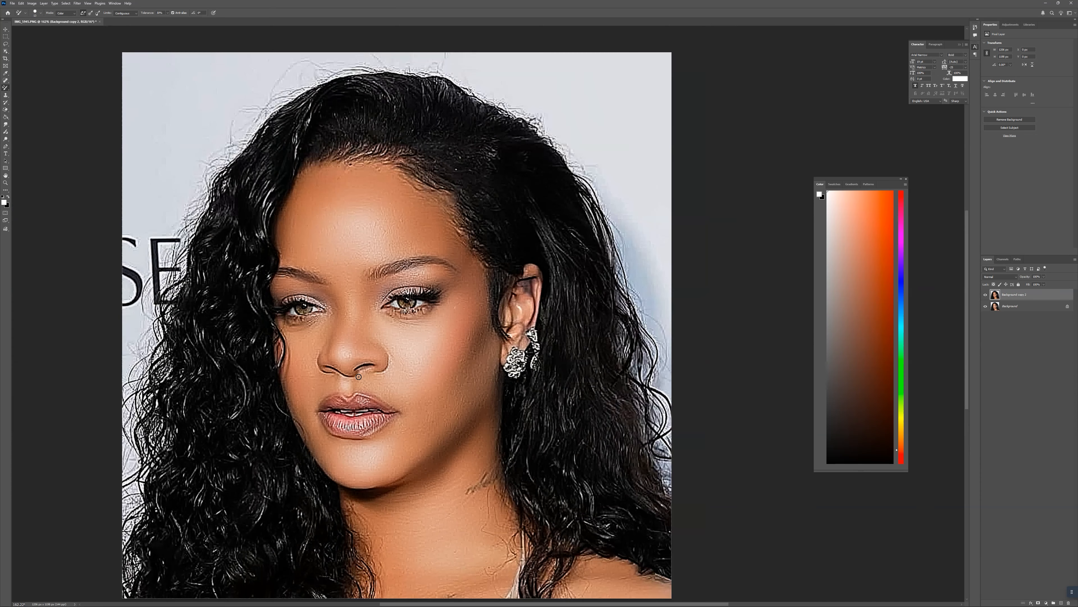
scroll(359, 376, down, 2)
scroll(370, 373, up, 3)
scroll(361, 239, down, 2)
scroll(360, 239, down, 1)
scroll(361, 239, up, 3)
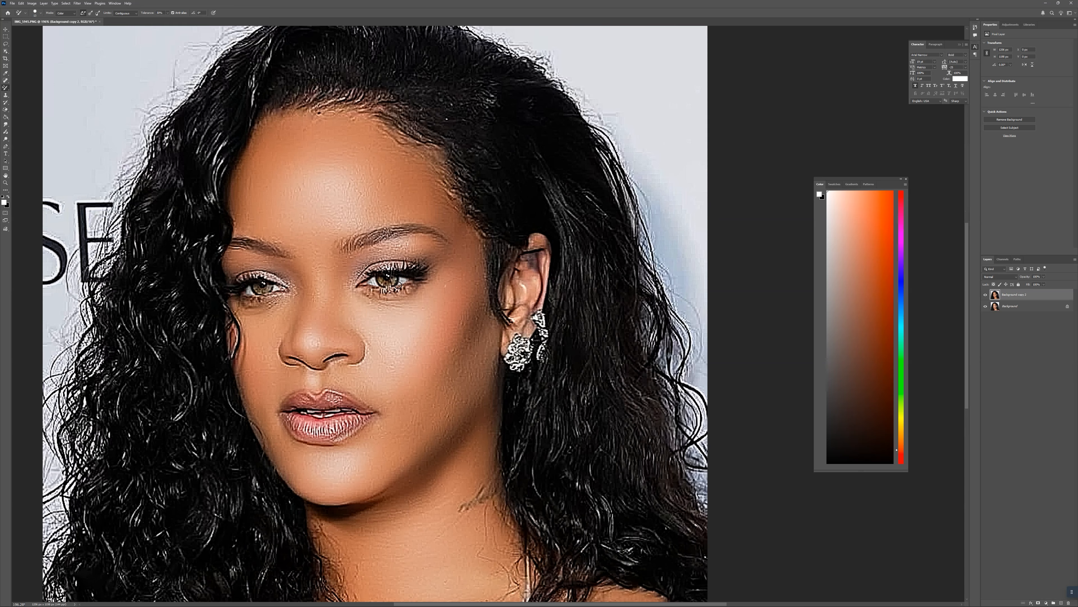
click(4, 202)
click(463, 304)
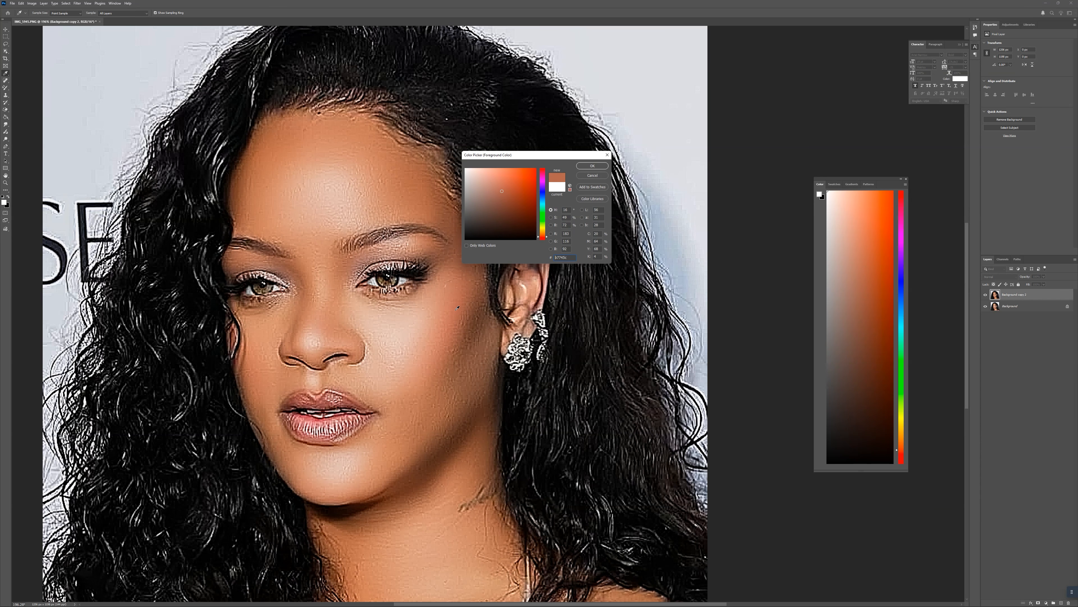
drag(544, 240, 542, 174)
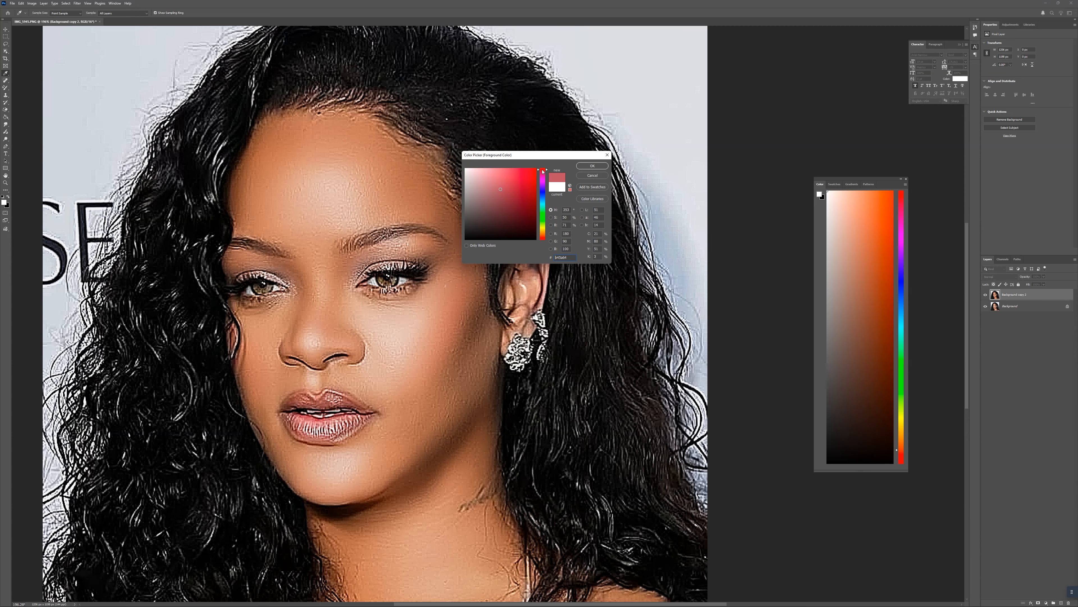
click(592, 166)
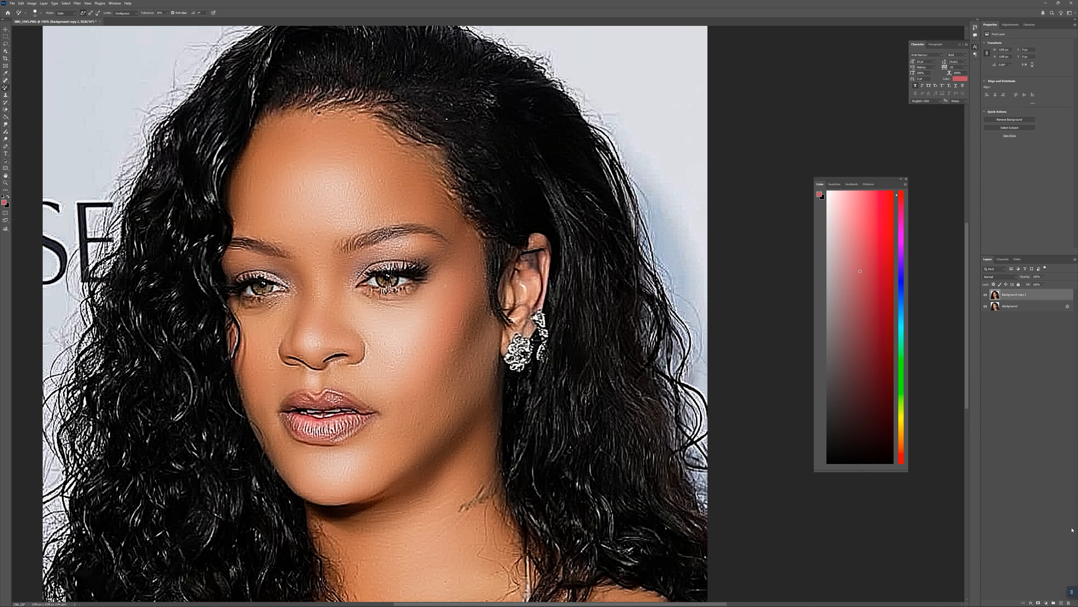
- Add a new empty layer above Background copy 2 and choose the regular Brush tool
click(1062, 603)
right_click(6, 87)
click(30, 88)
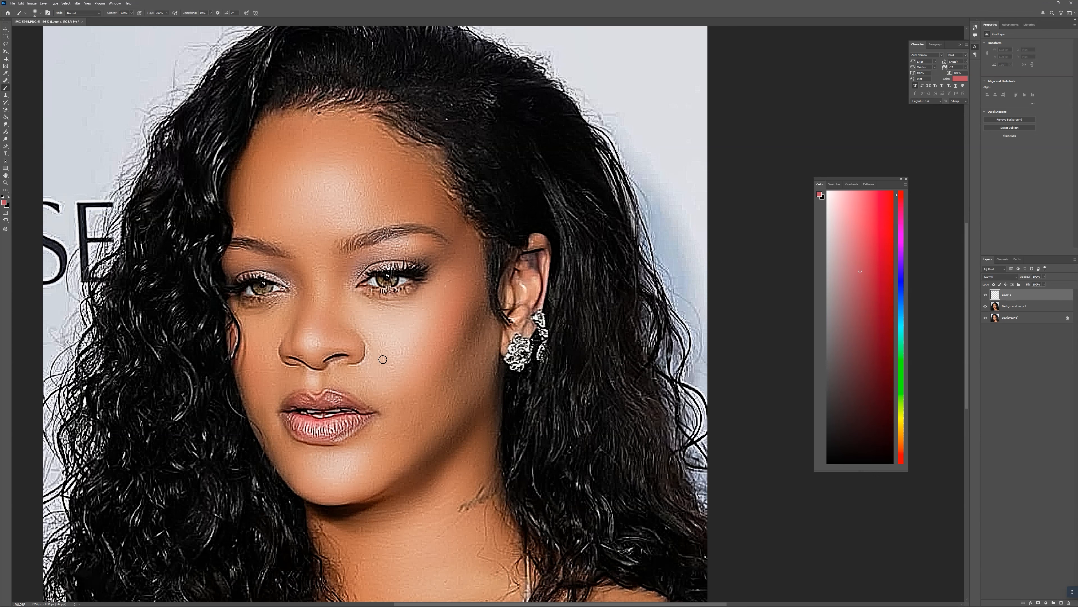
- Paint soft blush on both cheeks with a large, low-opacity brush and set the layer's blend mode to Color
key(bracketright)
key(bracketright)
key(bracketright)
key(bracketright)
key(bracketright)
key(bracketright)
key(bracketright)
key(bracketright)
click(131, 13)
drag(446, 297, 411, 353)
mouse_move(272, 357)
mouse_down()
mouse_move(238, 369)
mouse_move(250, 382)
mouse_up()
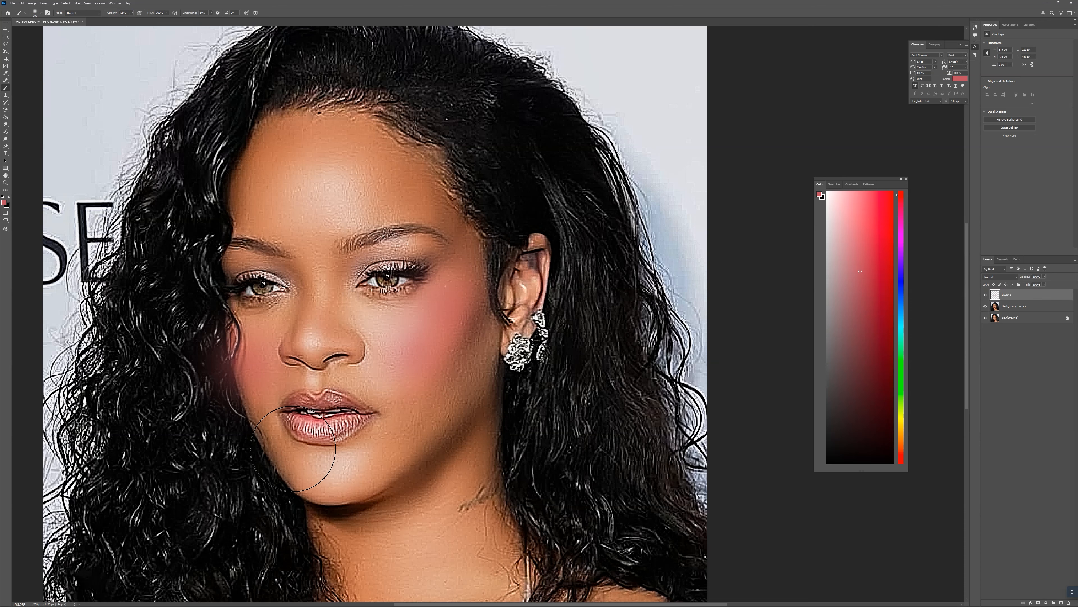
click(1002, 277)
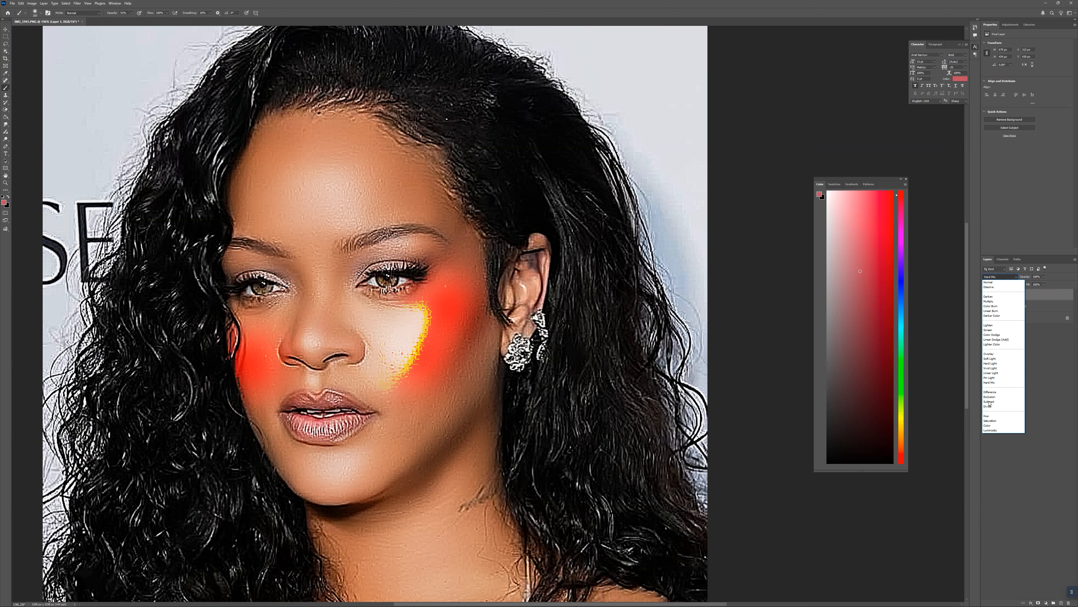
click(988, 426)
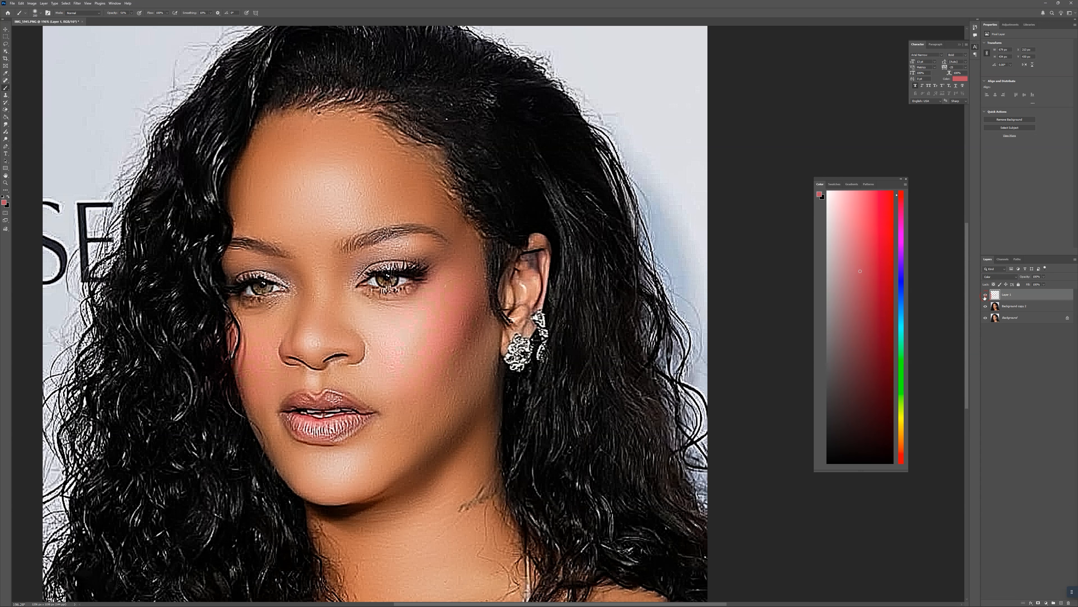
- Paint pinkish-red eyeshadow on both upper eyelids with a much smaller brush on the blush layer
scroll(386, 250, up, 2)
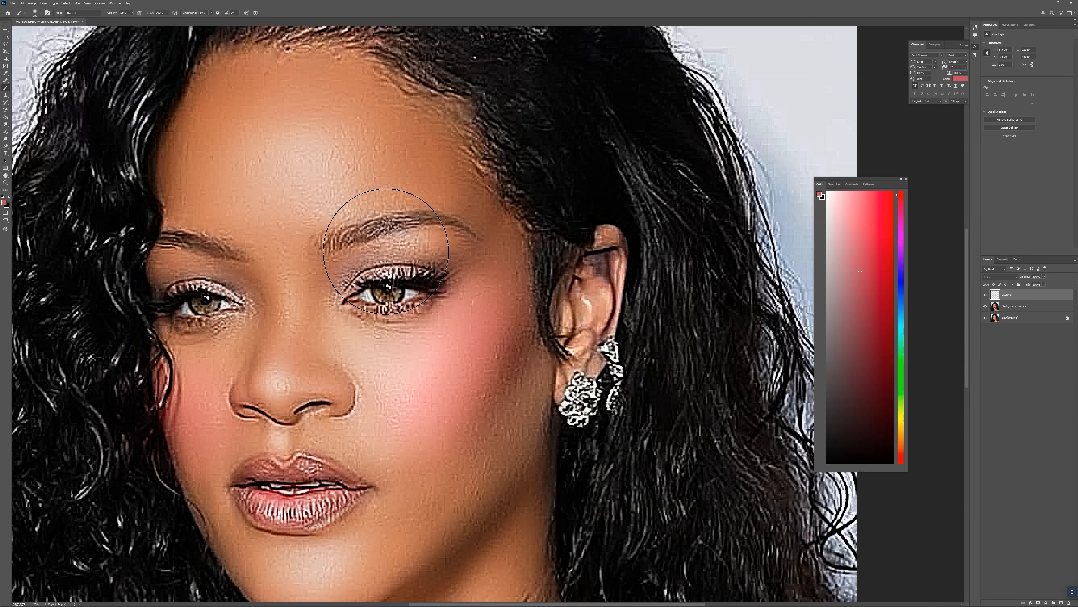
key(bracketleft)
key(bracketleft)
key(bracketleft)
key(bracketleft)
key(bracketleft)
key(bracketleft)
key(bracketleft)
key(bracketleft)
key(bracketleft)
key(bracketleft)
mouse_move(393, 260)
mouse_down()
mouse_move(423, 276)
mouse_move(359, 273)
mouse_move(345, 286)
mouse_up()
mouse_move(230, 289)
mouse_down()
mouse_move(156, 298)
mouse_move(166, 298)
mouse_up()
scroll(337, 281, down, 6)
scroll(335, 276, up, 1)
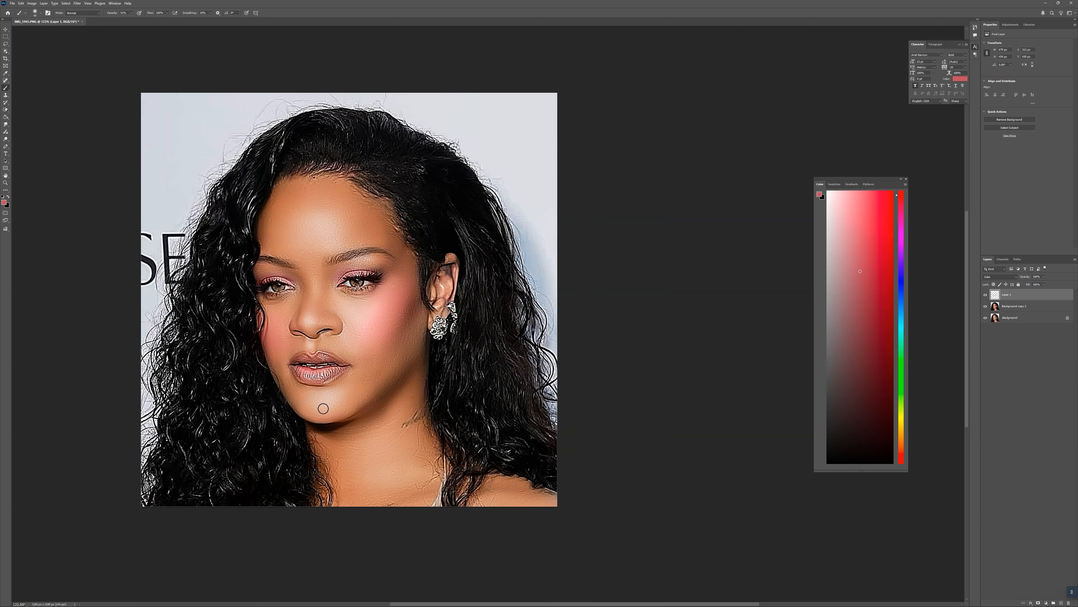
- Try painting the lower lip golden yellow on the blush layer and undo the stroke
scroll(319, 356, up, 4)
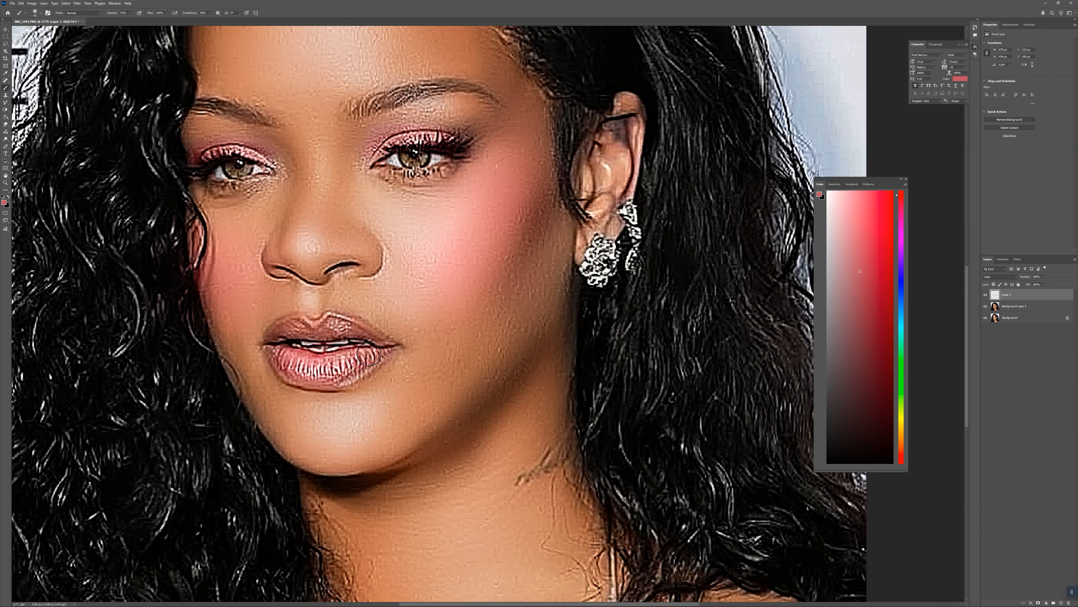
scroll(340, 358, down, 1)
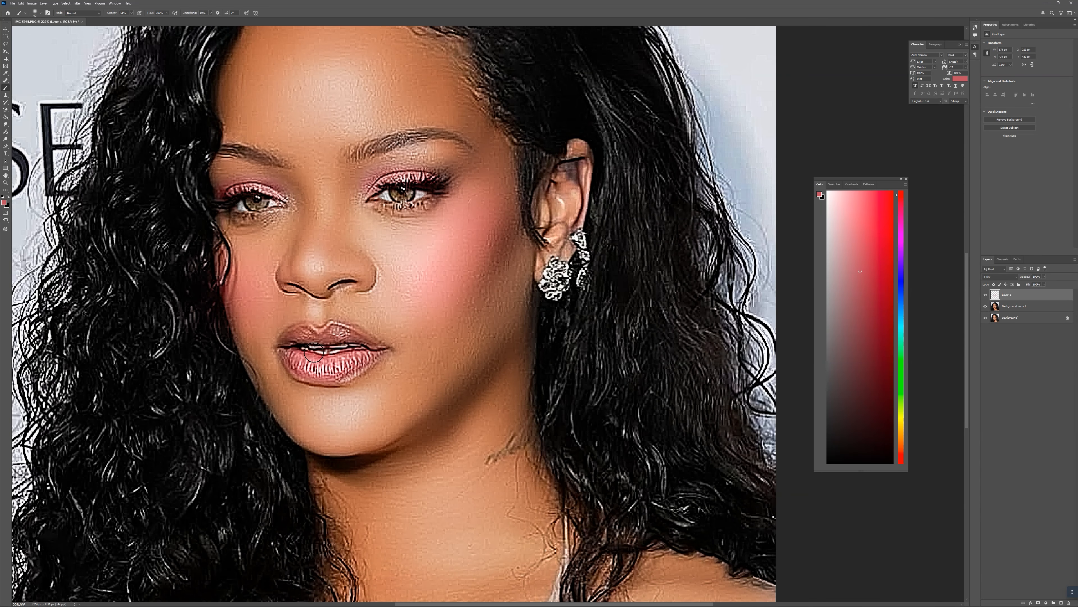
scroll(292, 362, down, 3)
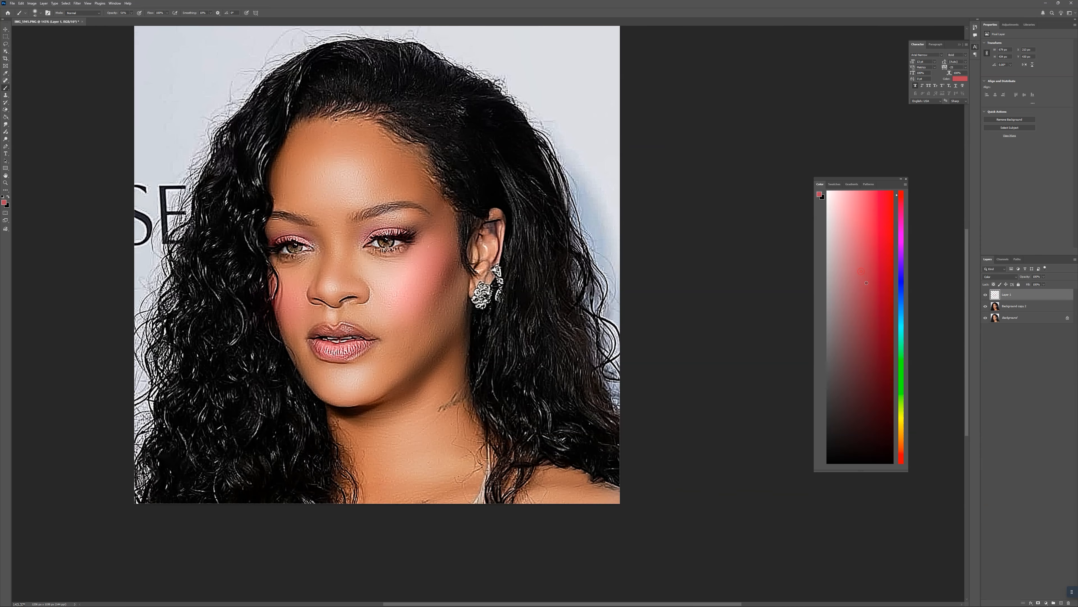
drag(902, 425, 903, 453)
drag(861, 299, 865, 271)
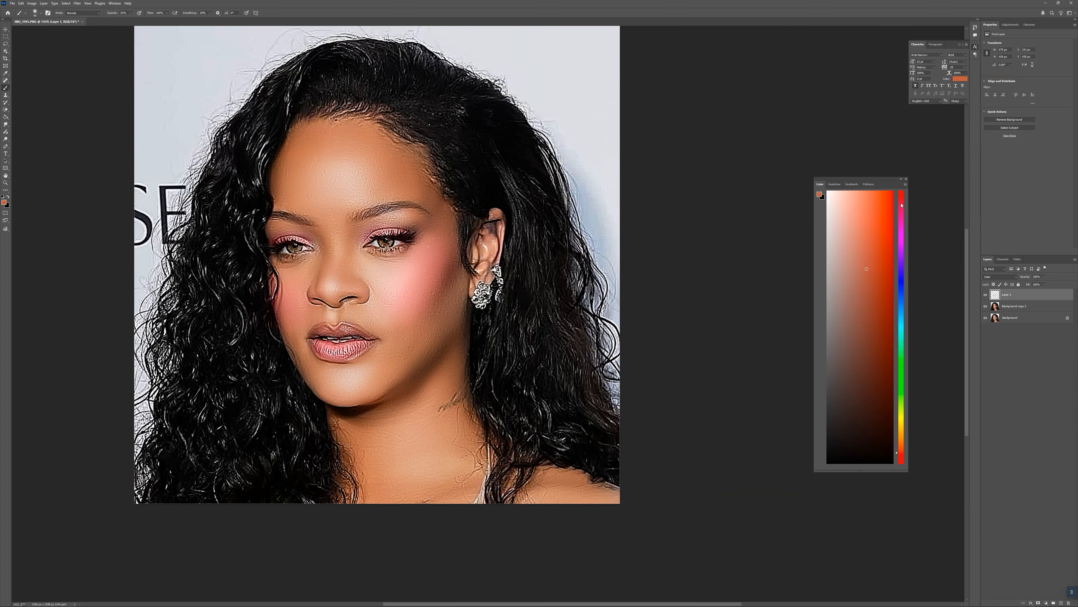
mouse_move(902, 448)
mouse_down()
mouse_move(903, 406)
mouse_move(903, 428)
mouse_up()
drag(359, 351, 316, 347)
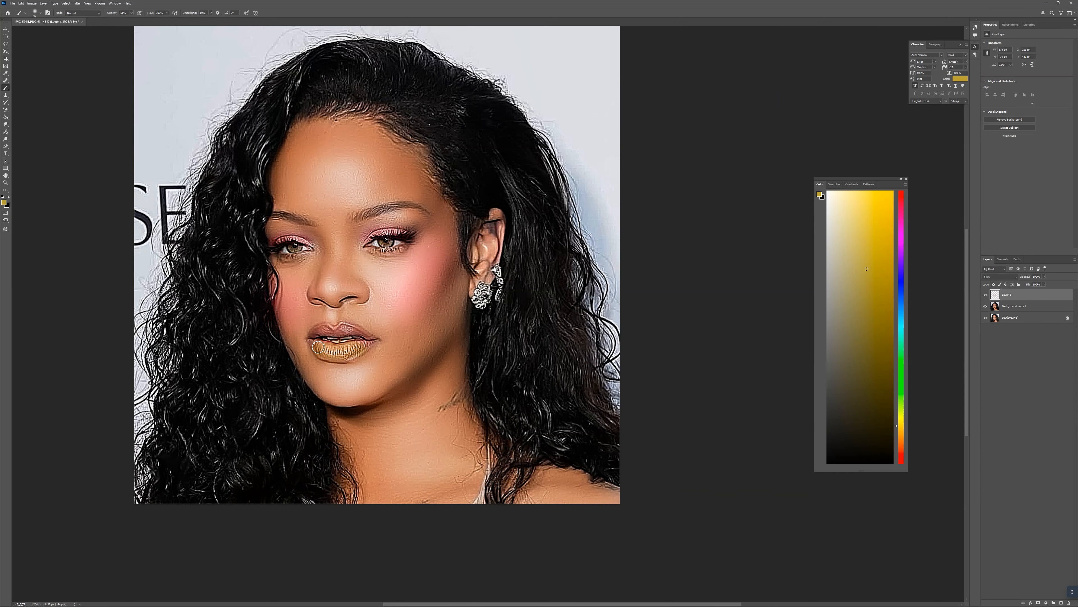
scroll(370, 316, down, 2)
key(ctrl+z)
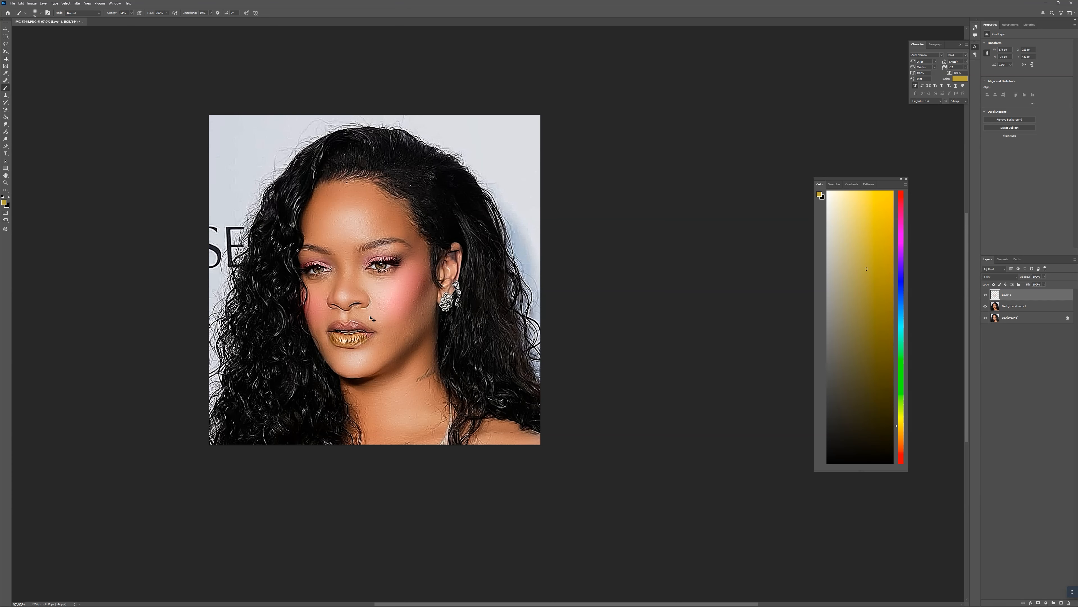
- Check the blush and eyeshadow on the face and merge the makeup layer down into Background copy 2
scroll(344, 255, up, 3)
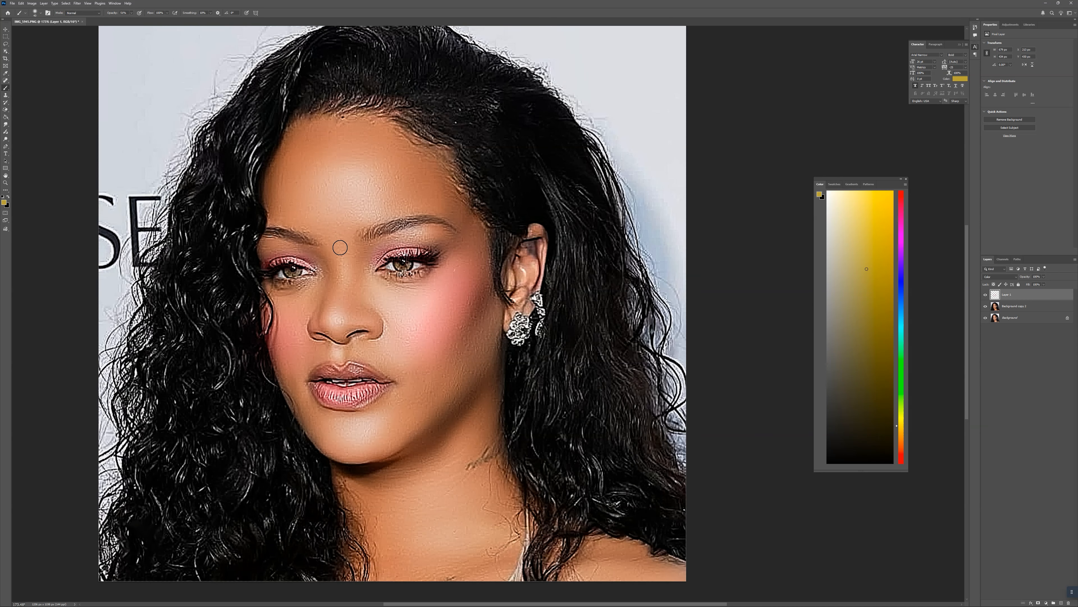
scroll(336, 246, down, 2)
scroll(451, 313, up, 1)
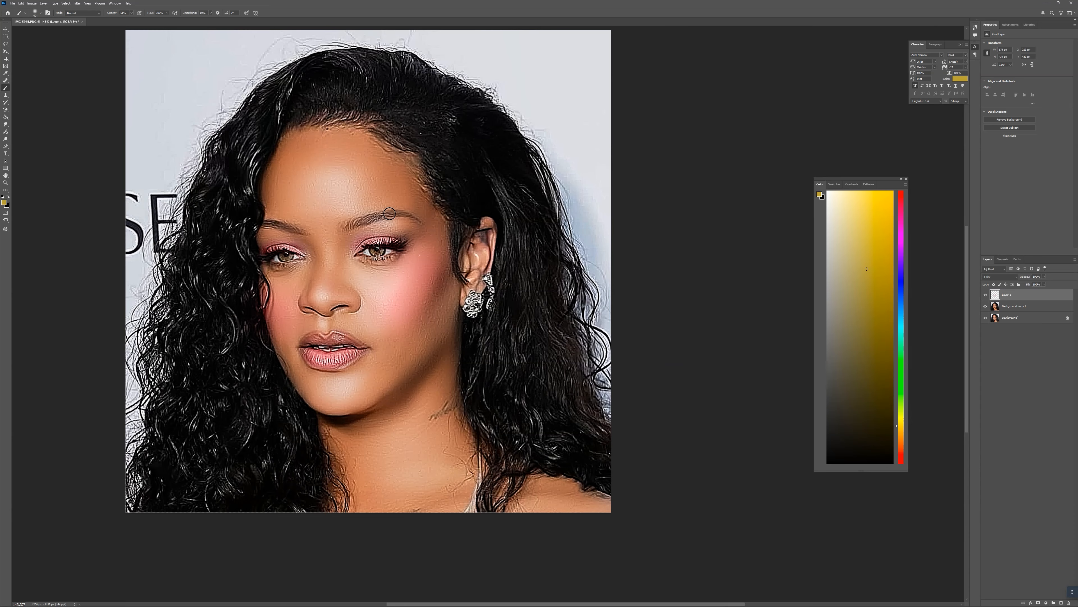
scroll(394, 332, down, 1)
scroll(343, 324, down, 1)
scroll(344, 325, up, 2)
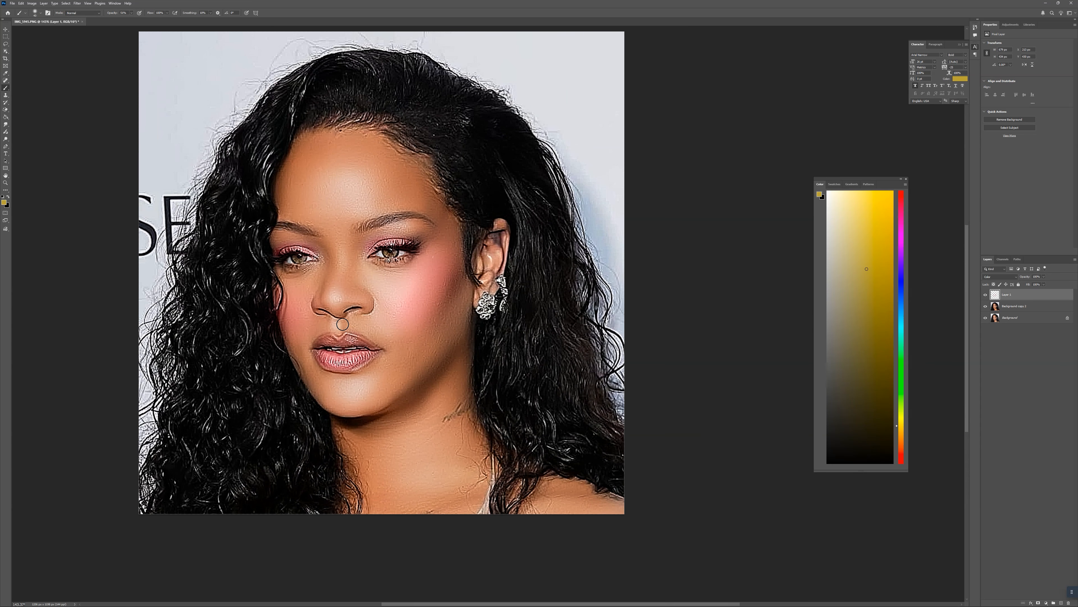
scroll(330, 263, down, 2)
scroll(331, 255, up, 1)
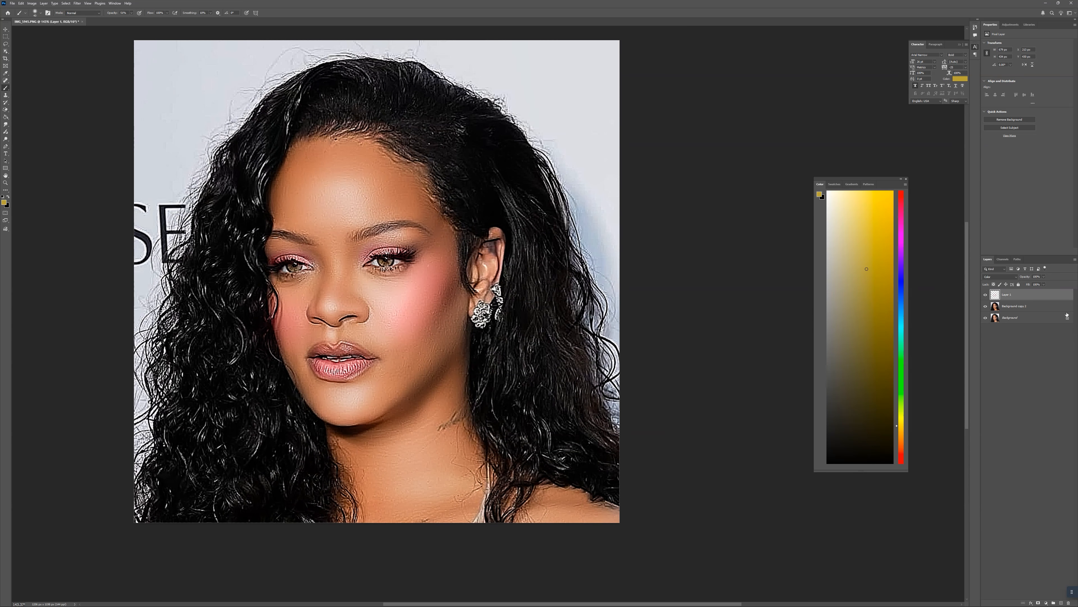
key(Delete)
- Trace one closed Pen tool path around both eyebrows, bridging across the top of the nose
scroll(233, 272, up, 3)
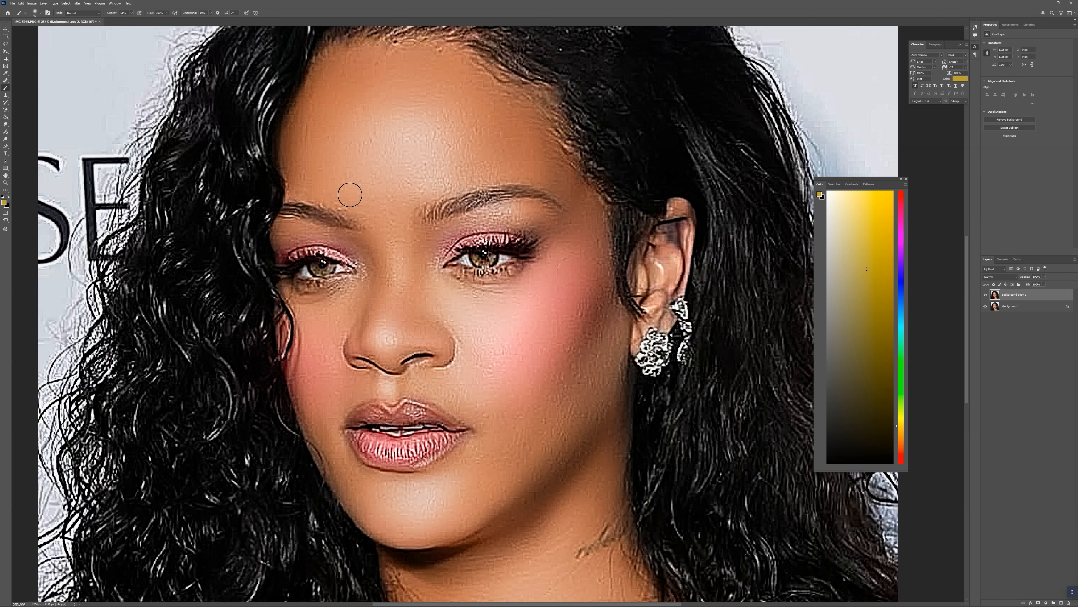
scroll(349, 188, up, 1)
drag(5, 146, 25, 147)
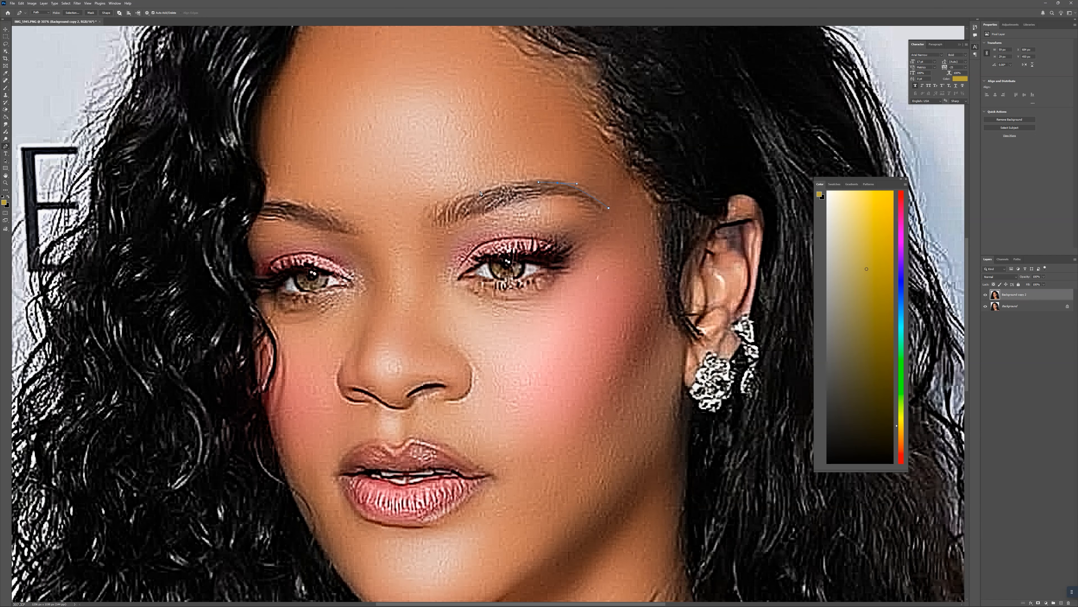
drag(464, 191, 438, 206)
drag(367, 220, 330, 215)
click(248, 208)
drag(242, 231, 255, 224)
drag(550, 199, 560, 199)
- Convert the eyebrow path into a selection and copy the selected area onto a new layer
right_click(444, 209)
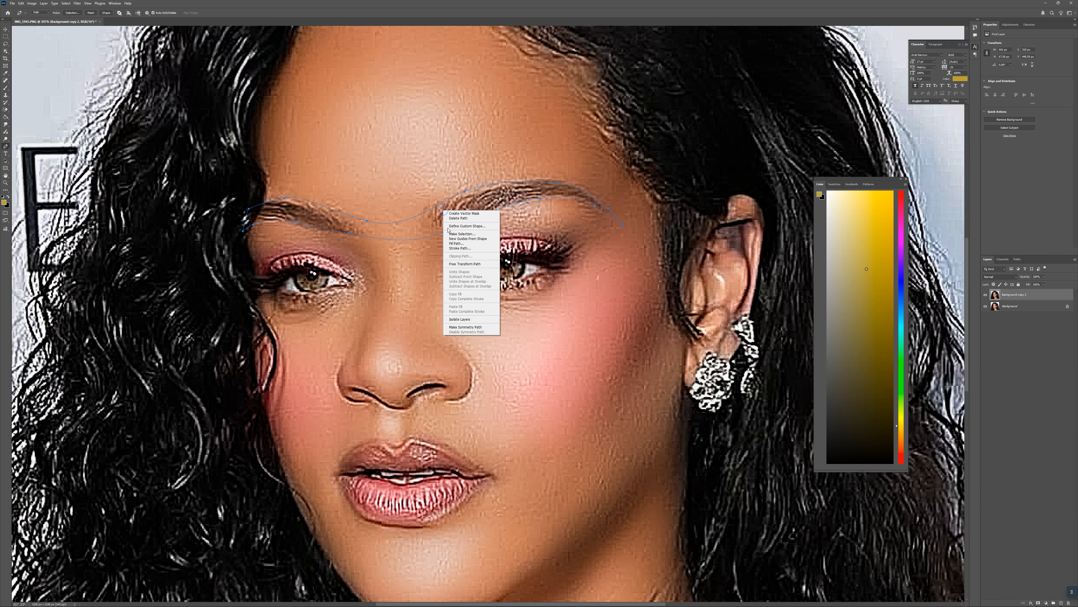
click(467, 236)
click(567, 184)
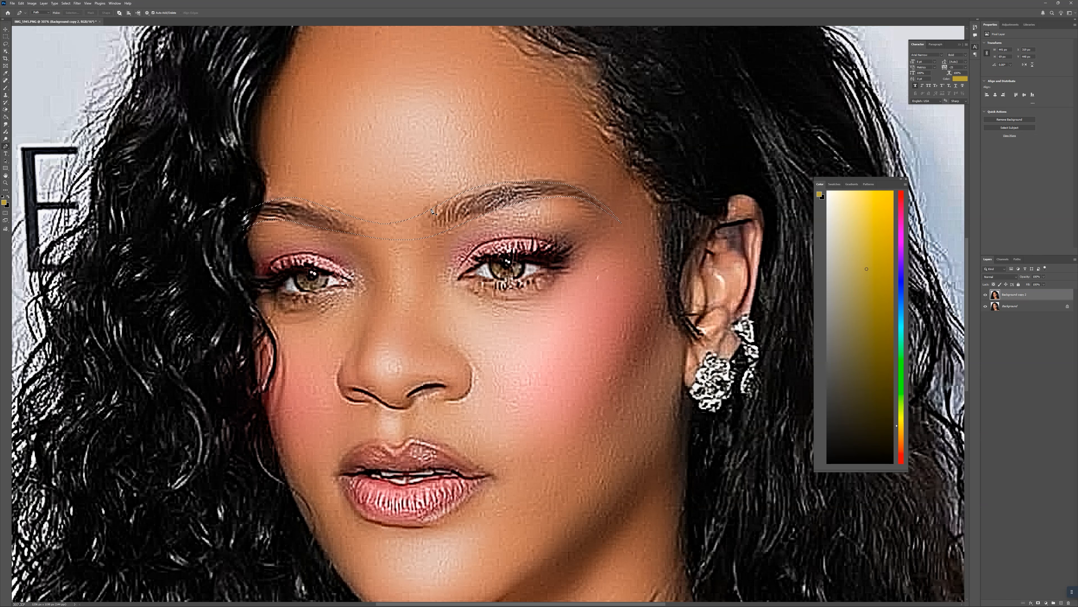
key(ctrl+j)
- Darken the copied eyebrow layer by lowering its lightness with a Hue/Saturation adjustment
click(31, 3)
mouse_move(64, 19)
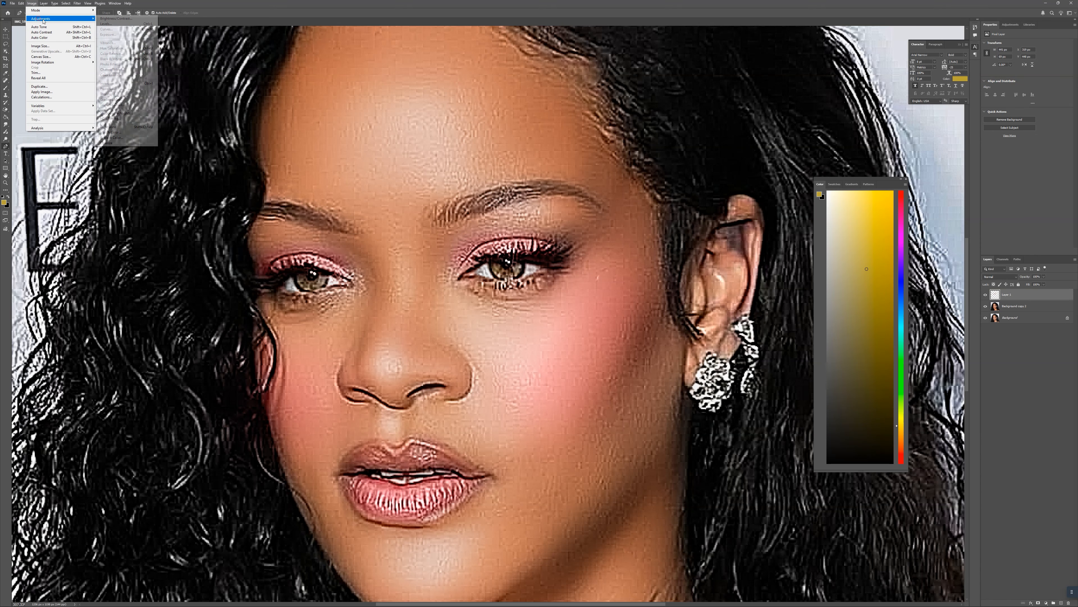
click(113, 48)
drag(522, 313, 510, 315)
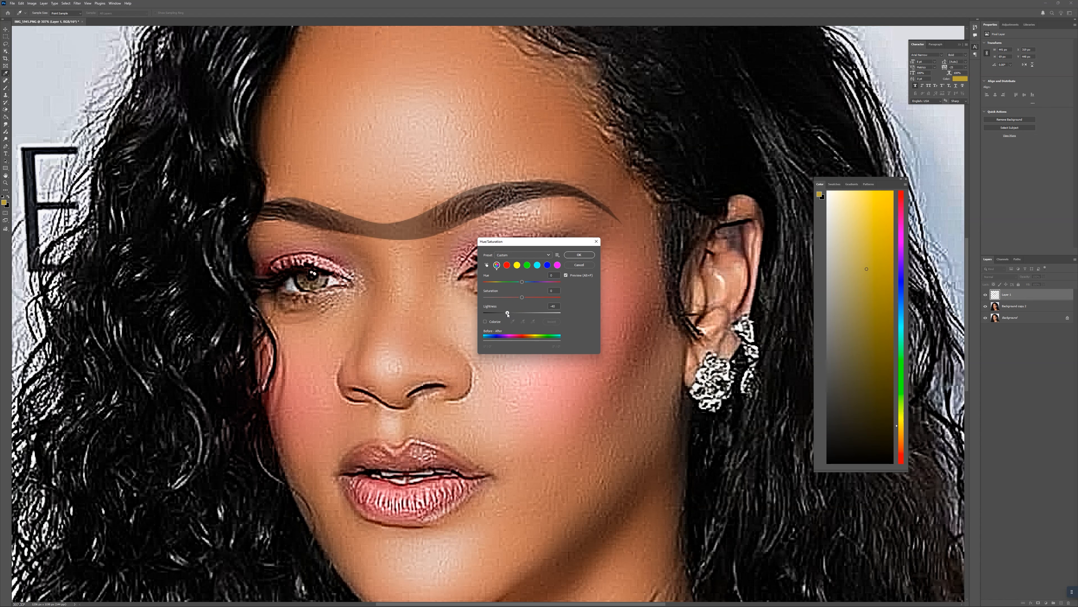
click(579, 255)
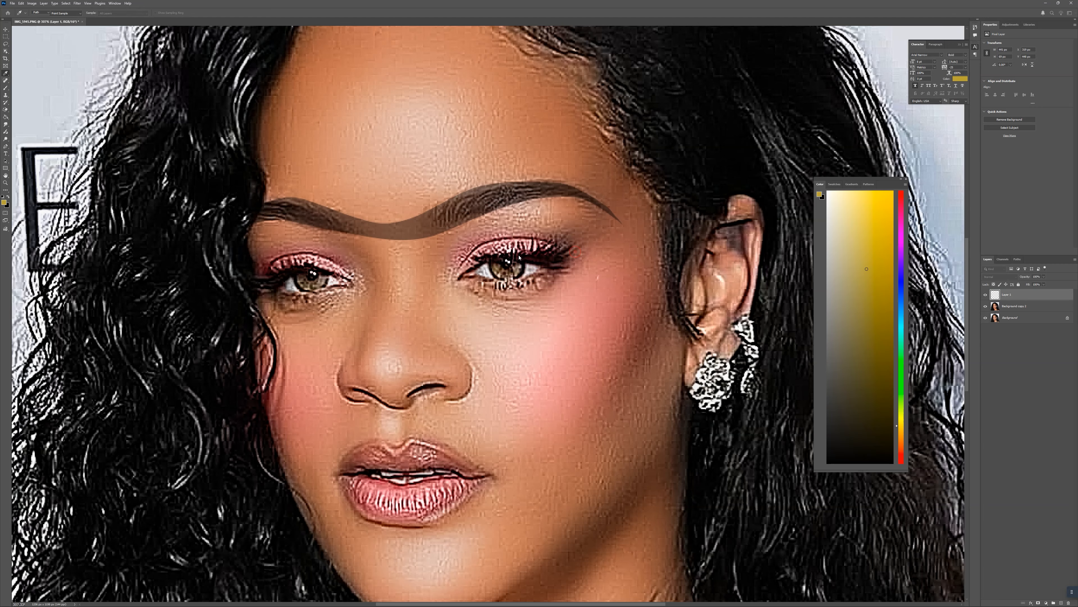
- Erase the dark strip between the two eyebrows with an enlarged, soft Eraser tool
click(9, 112)
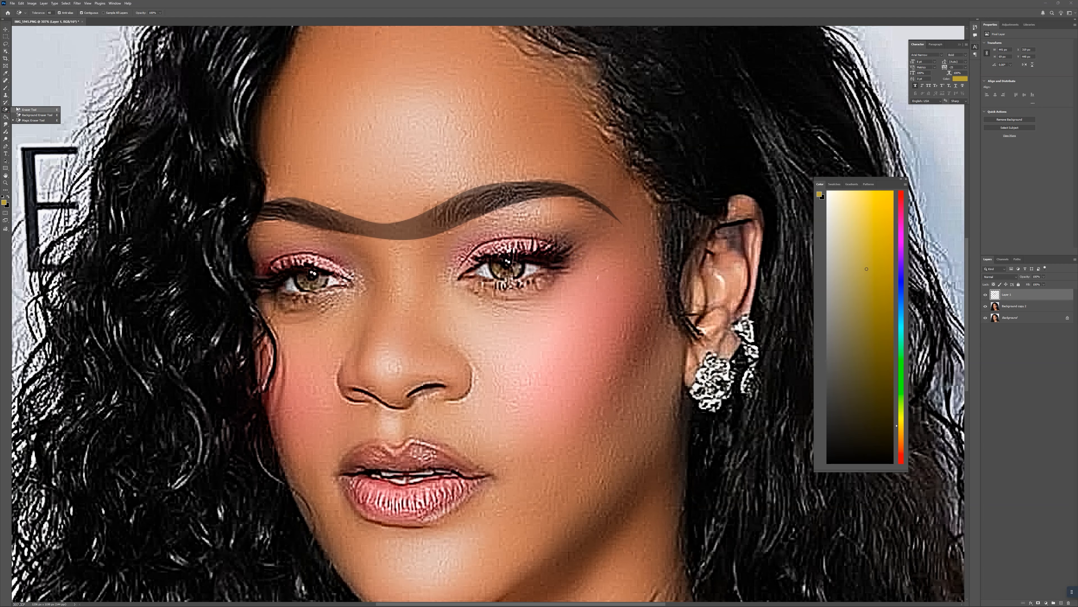
click(18, 109)
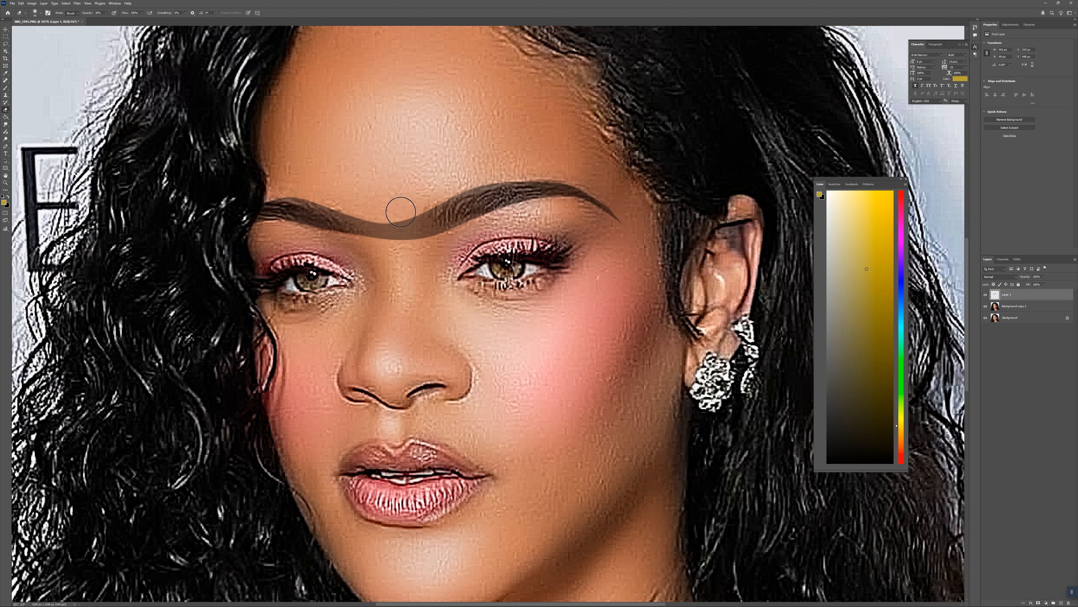
key(bracketright)
key(bracketright)
key(bracketright)
key(bracketright)
key(bracketright)
key(bracketright)
drag(407, 210, 379, 218)
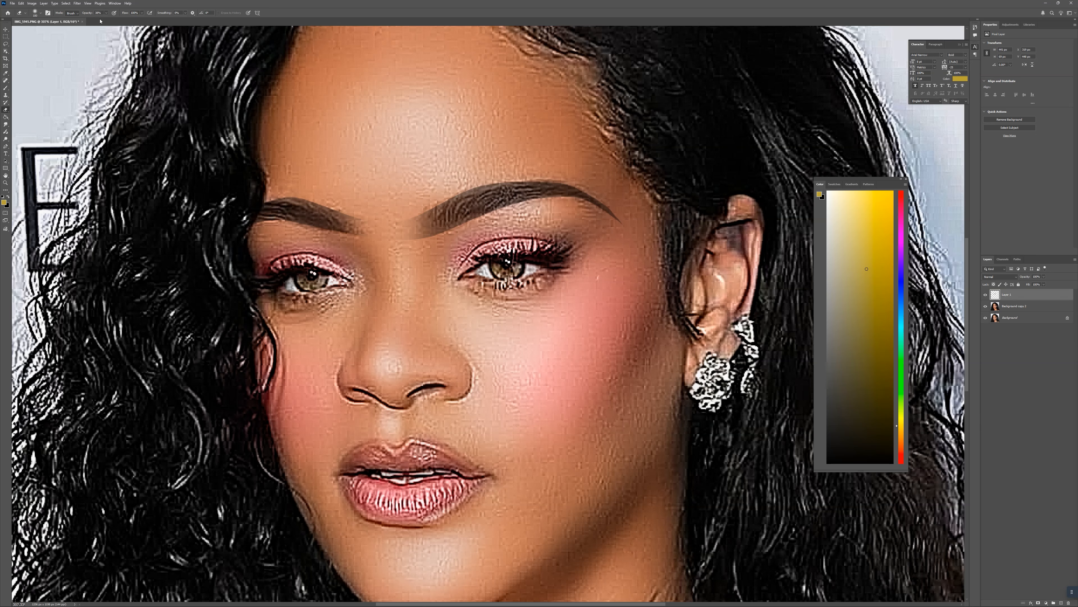
mouse_move(385, 205)
mouse_down()
mouse_move(401, 233)
mouse_move(368, 217)
mouse_move(403, 223)
mouse_up()
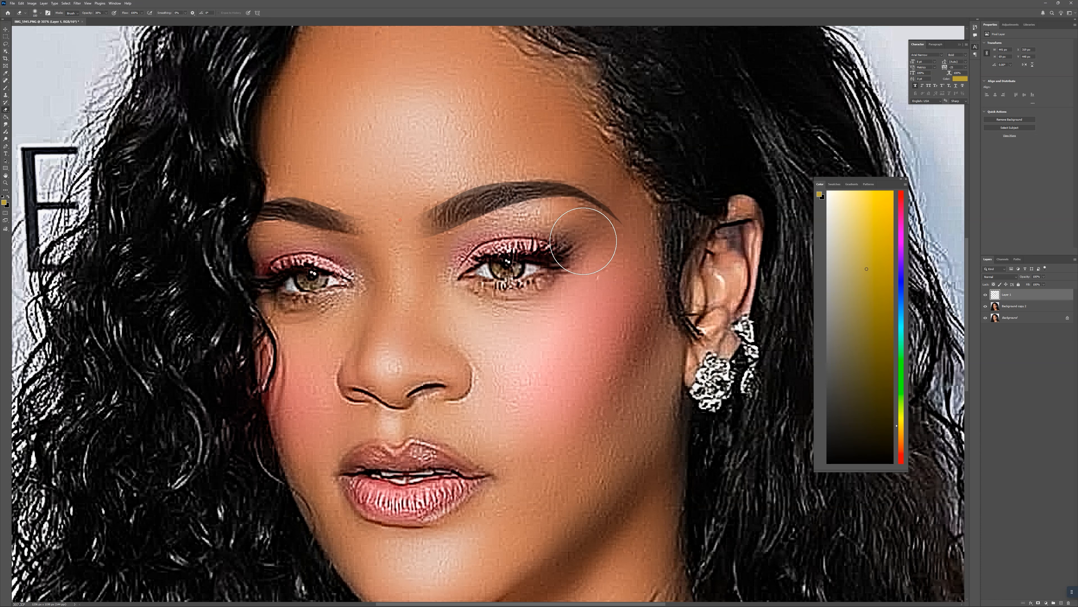
- Soften the eyebrow layer with a slight Gaussian Blur
alt+scroll(491, 212, down, 5)
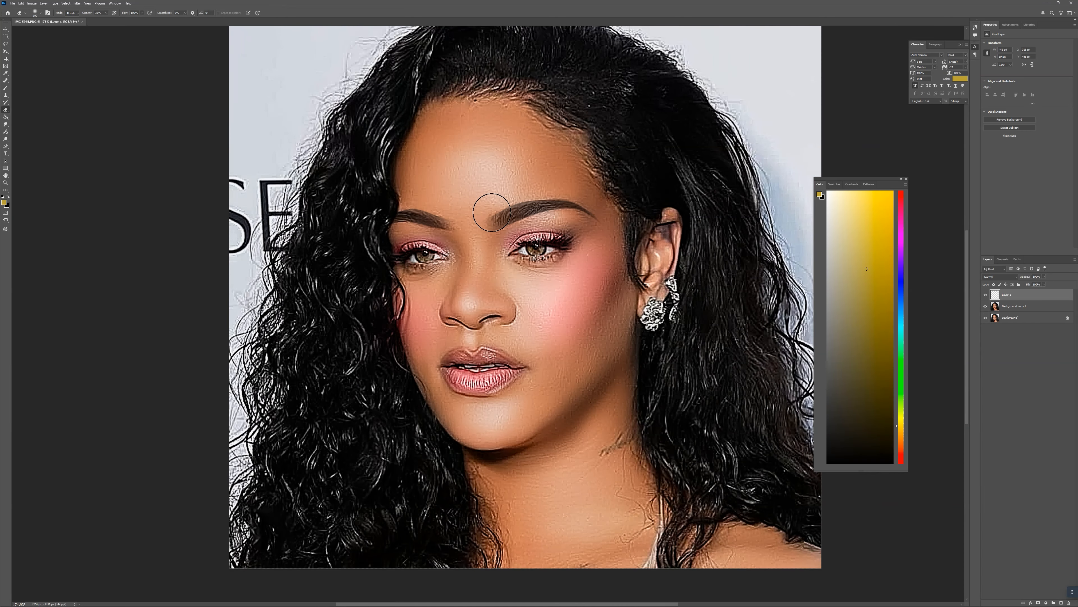
scroll(475, 192, down, 3)
scroll(477, 190, down, 1)
scroll(475, 187, up, 1)
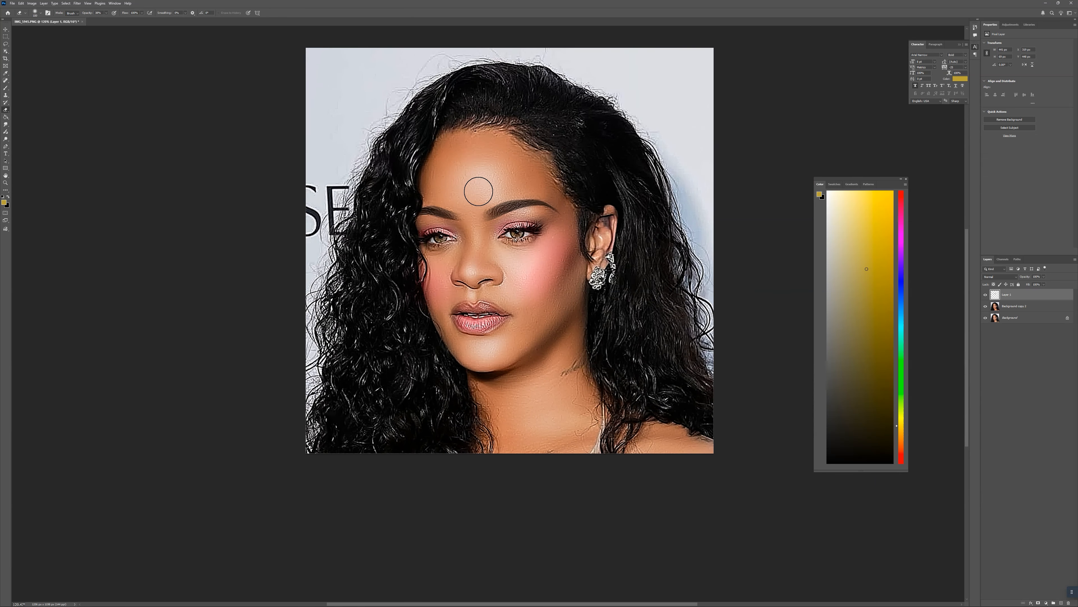
scroll(478, 189, up, 3)
scroll(500, 193, up, 4)
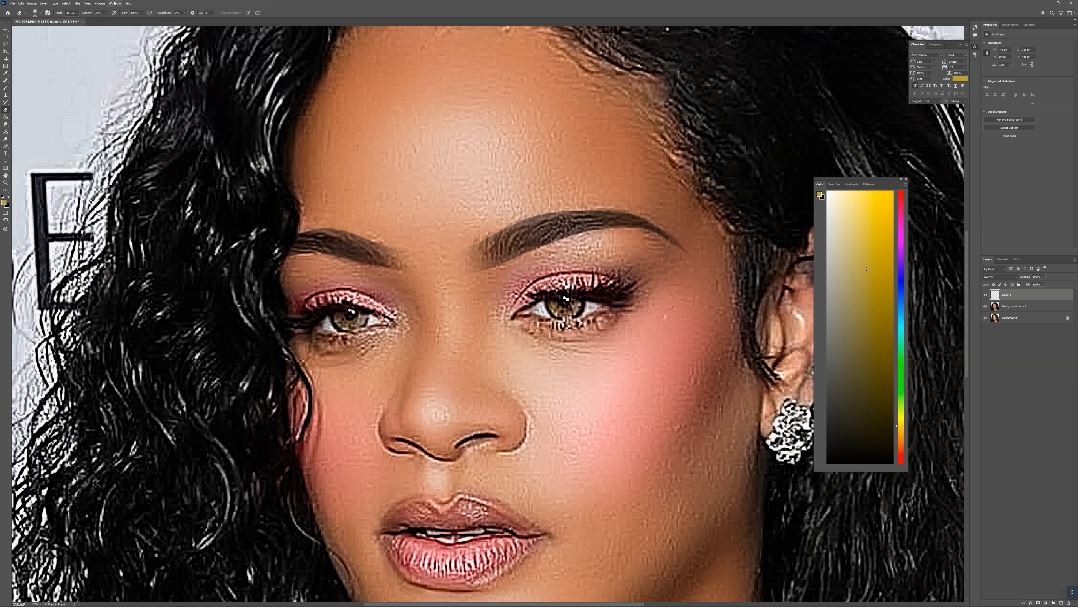
click(76, 3)
mouse_move(88, 88)
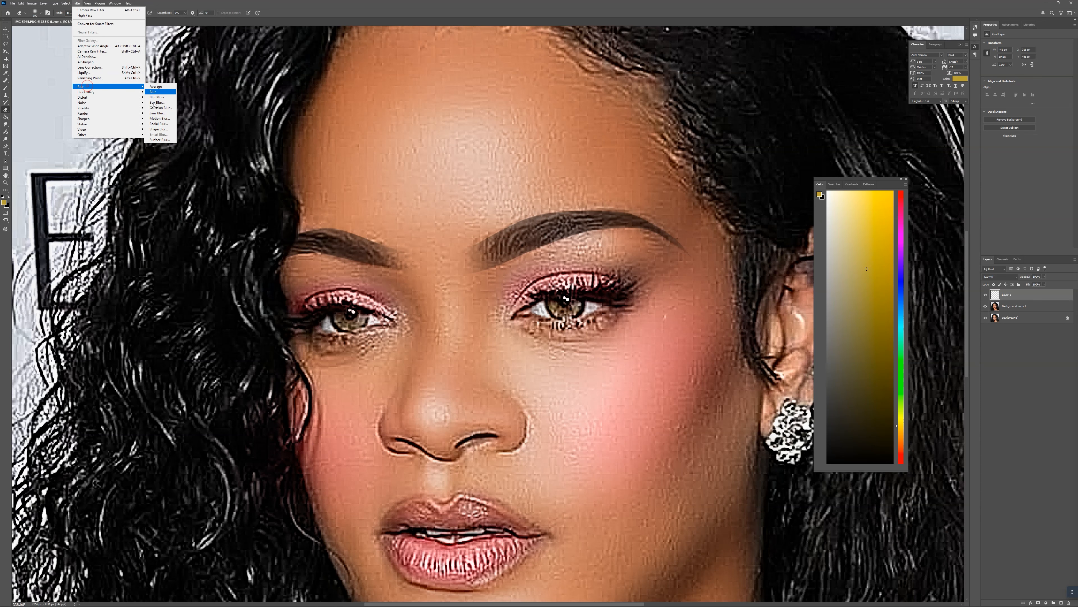
click(161, 109)
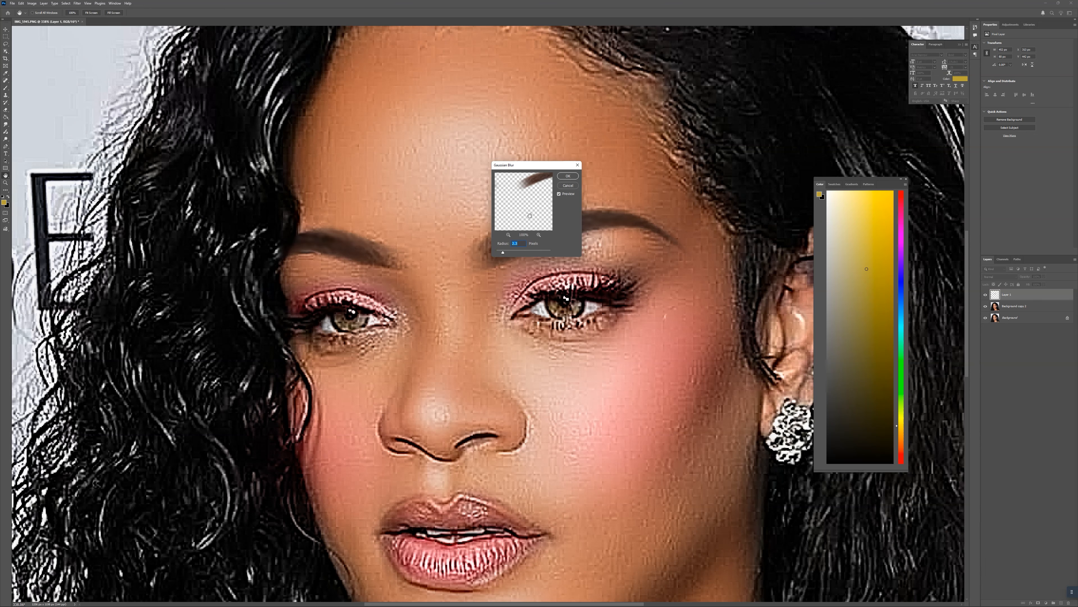
click(564, 177)
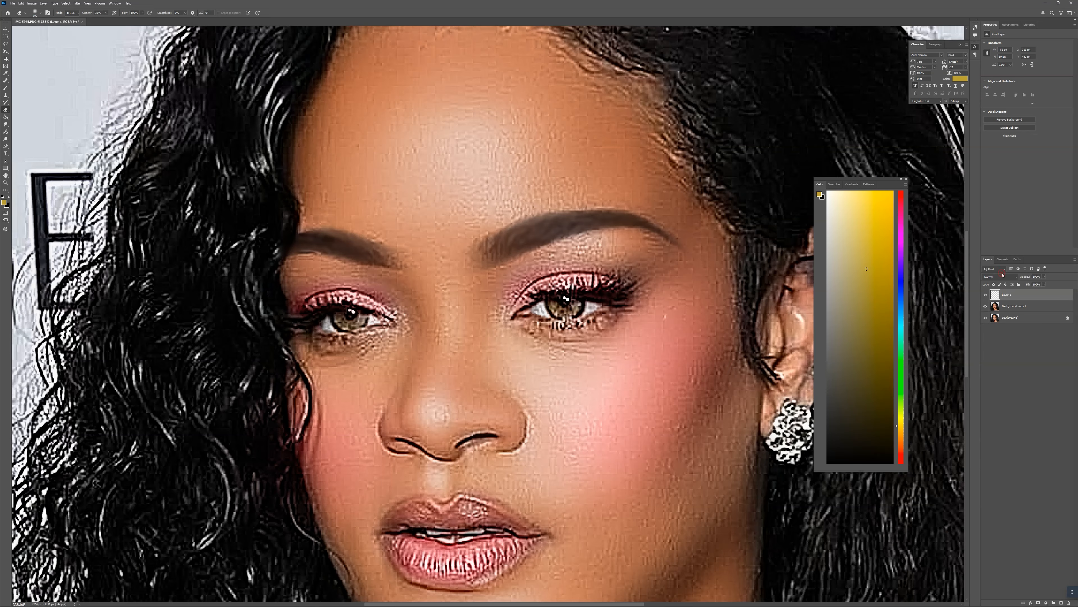
- Set the eyebrow layer's blend mode to Multiply and reduce its opacity
click(1001, 276)
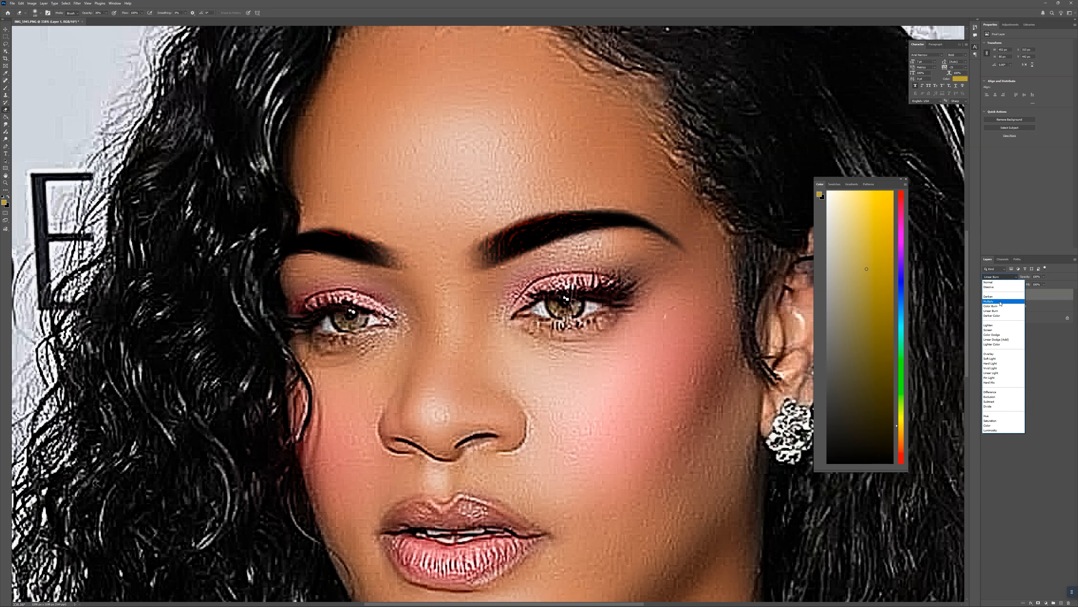
click(1000, 301)
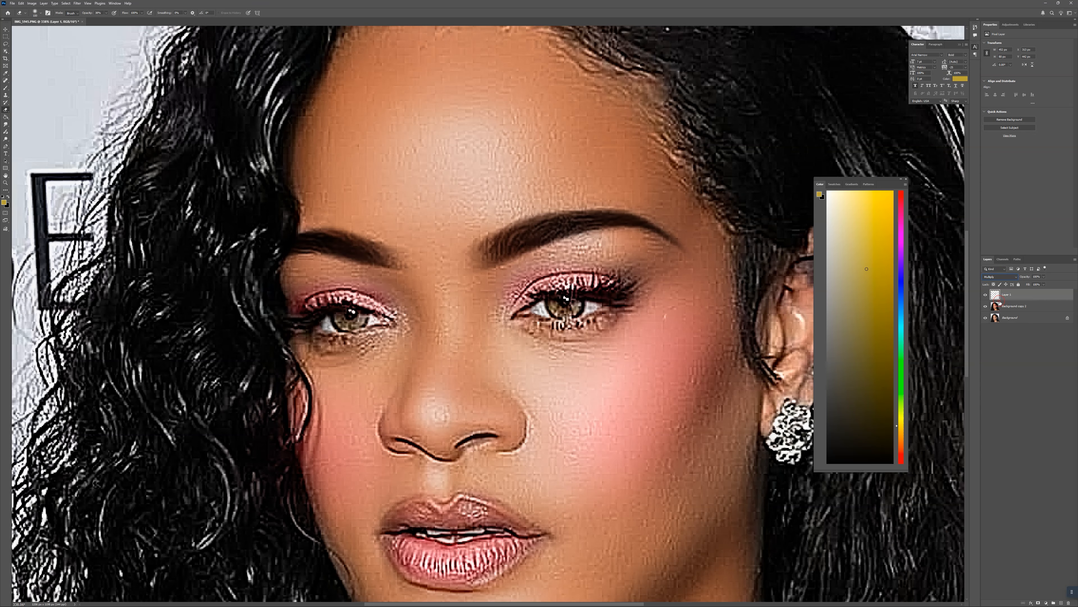
click(1044, 277)
drag(1037, 286, 1034, 284)
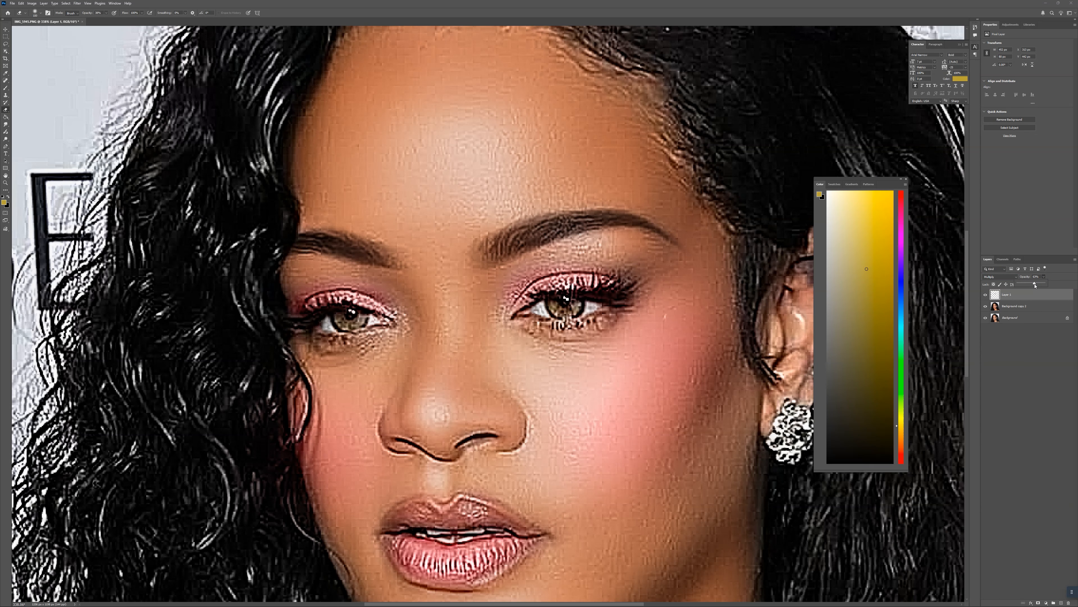
- Check the darkened eyebrows against the whole portrait and merge their layer down into Background copy 2
scroll(421, 248, up, 1)
scroll(420, 247, down, 13)
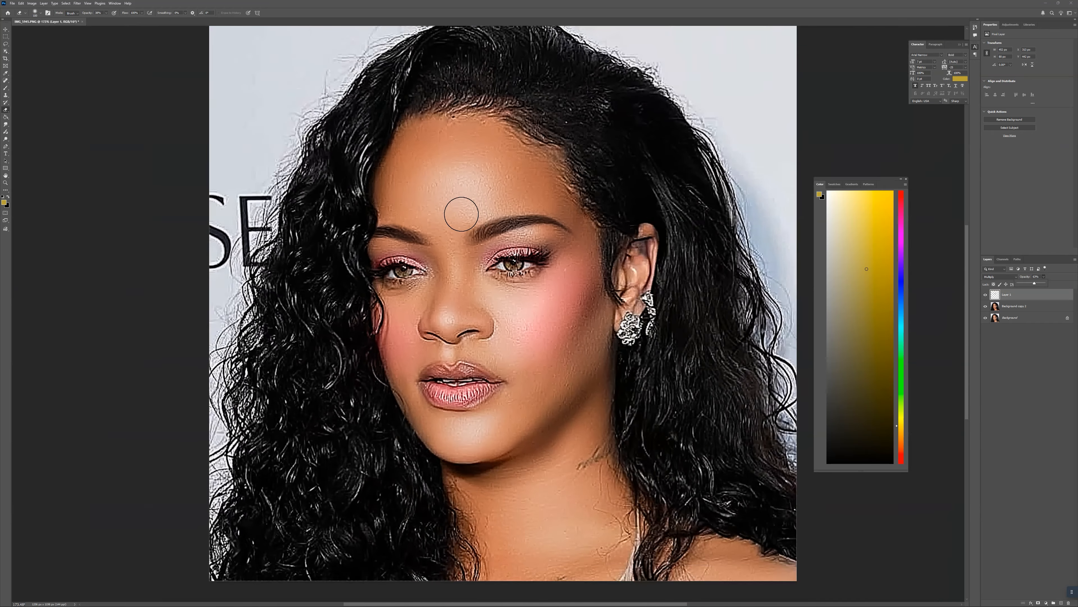
scroll(498, 225, up, 2)
scroll(445, 234, down, 2)
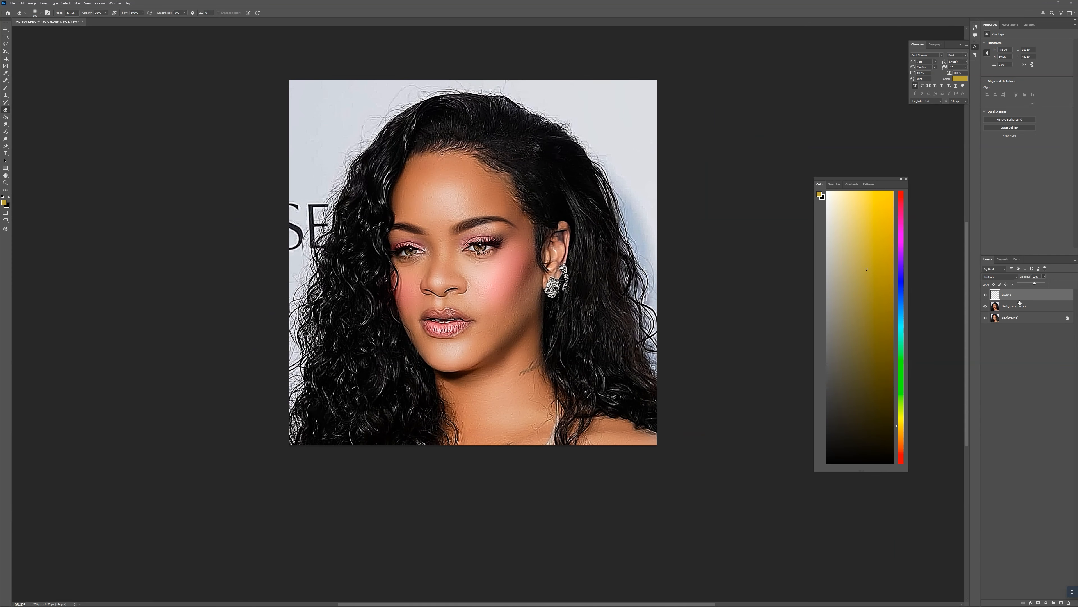
key(Delete)
- Select the entire image on the Background copy 2 layer
scroll(482, 182, up, 1)
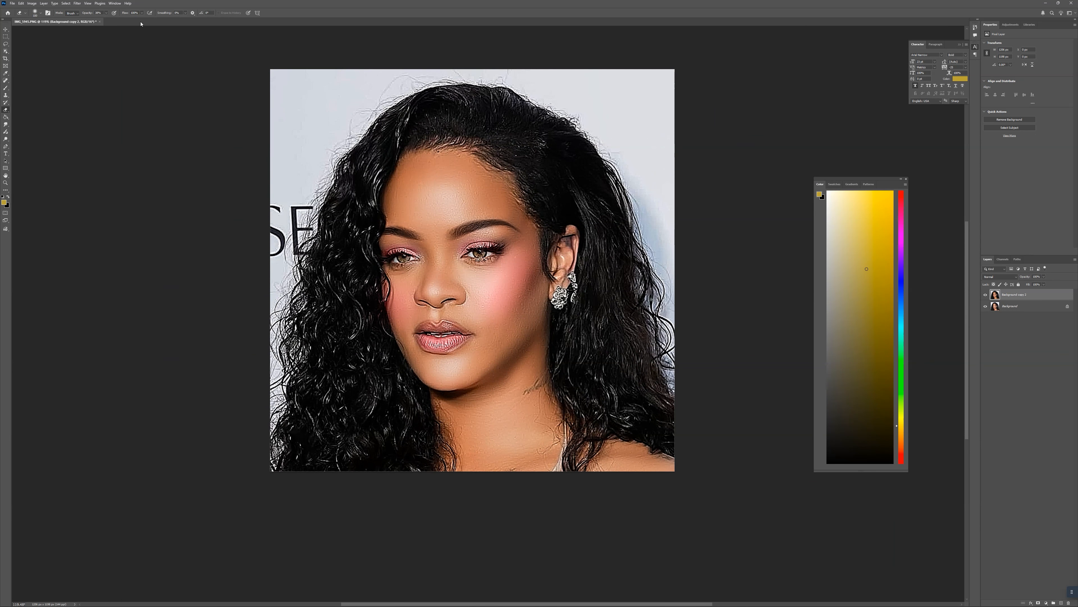
click(5, 37)
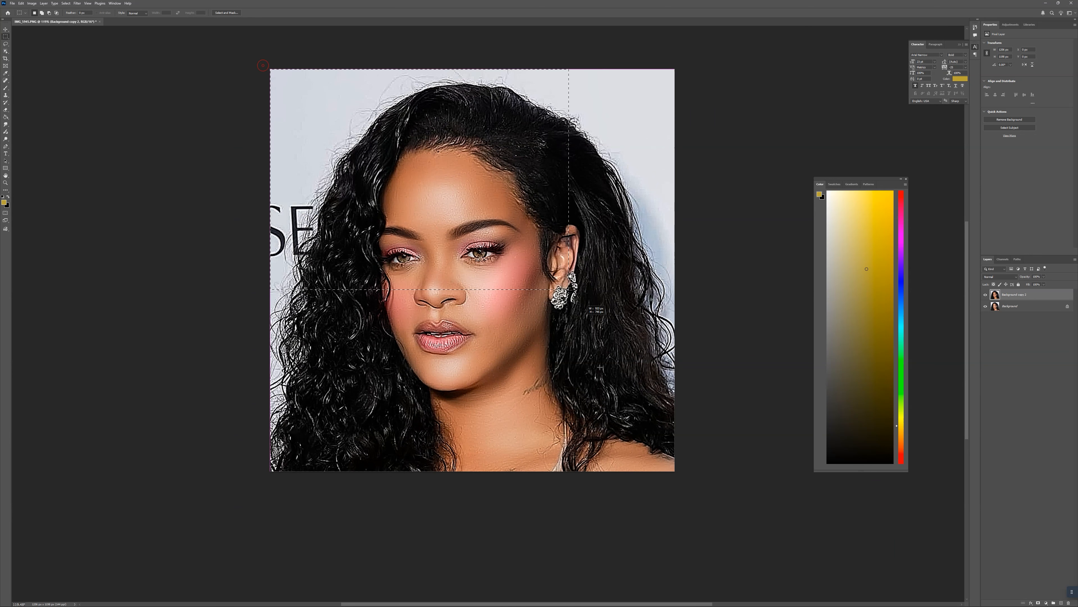
key(ctrl+a)
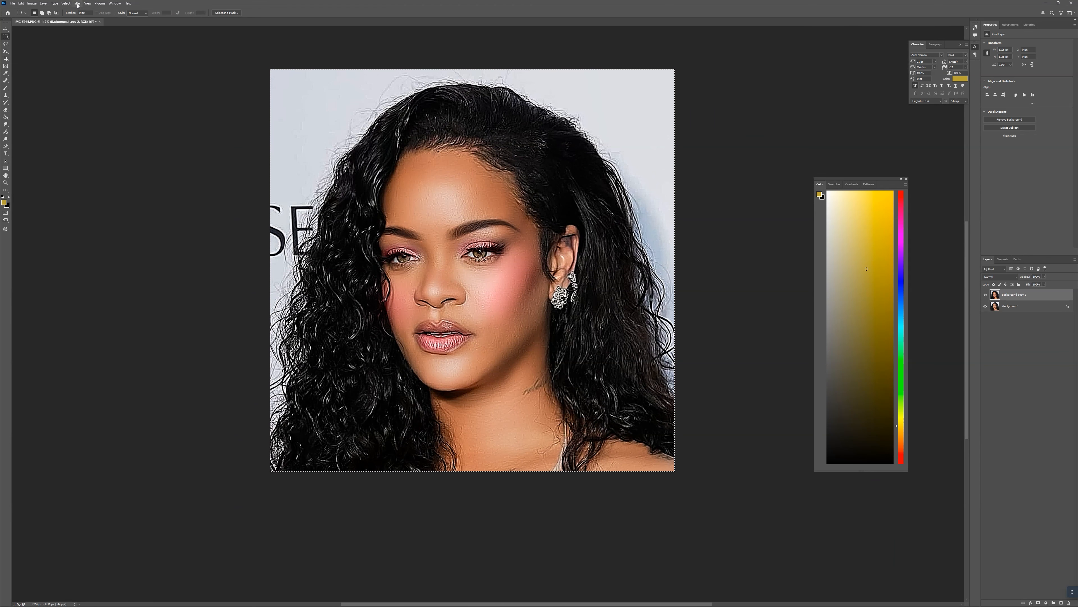
click(78, 3)
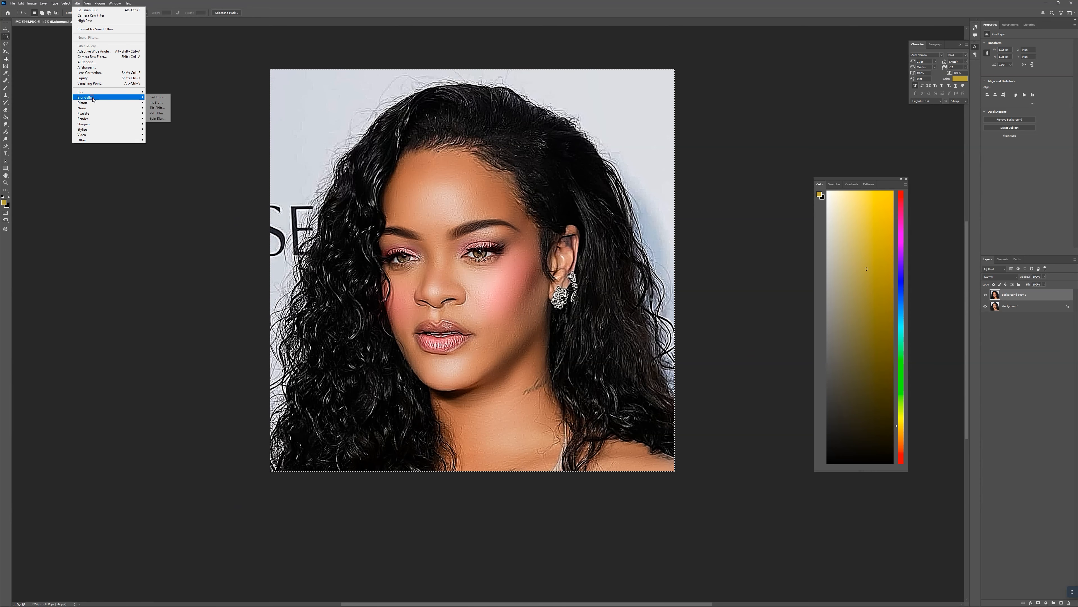
click(165, 110)
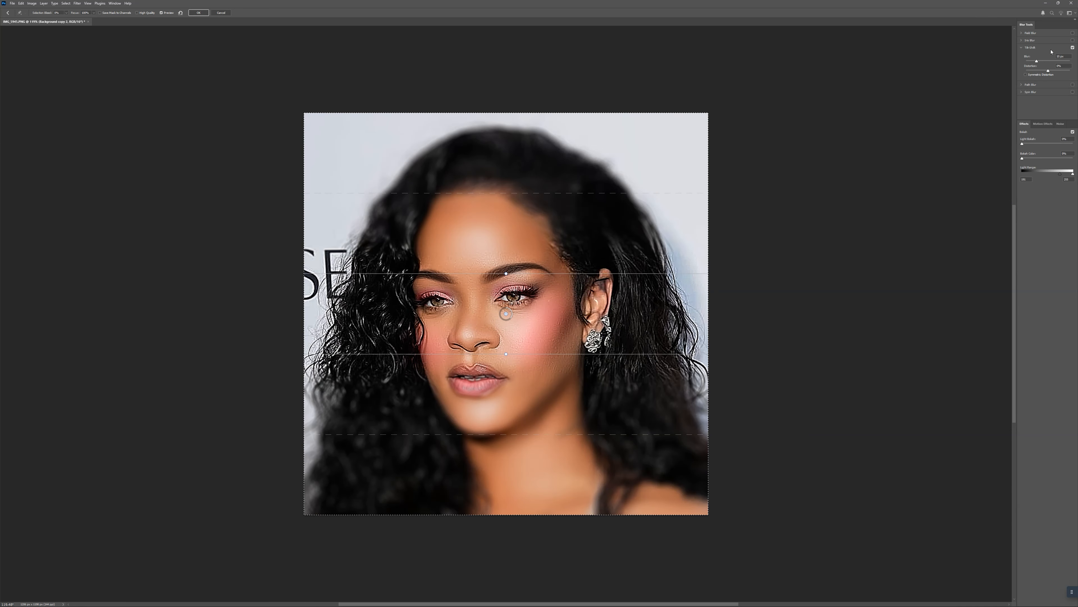
click(221, 13)
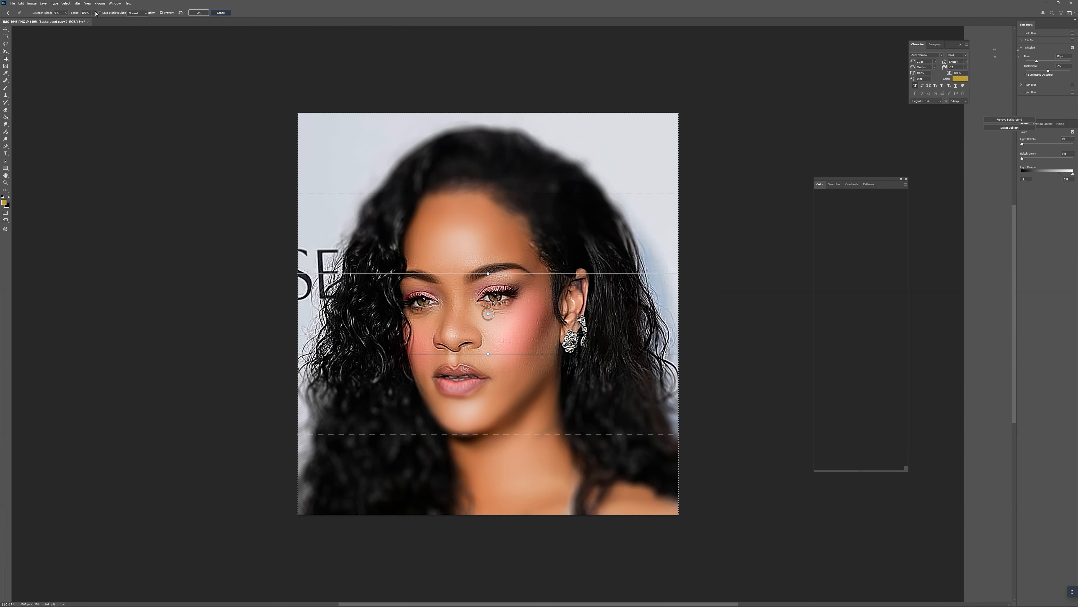
- Apply an Iris Blur centred on the face, with a slightly tighter sharp zone and a reduced blur amount
click(77, 3)
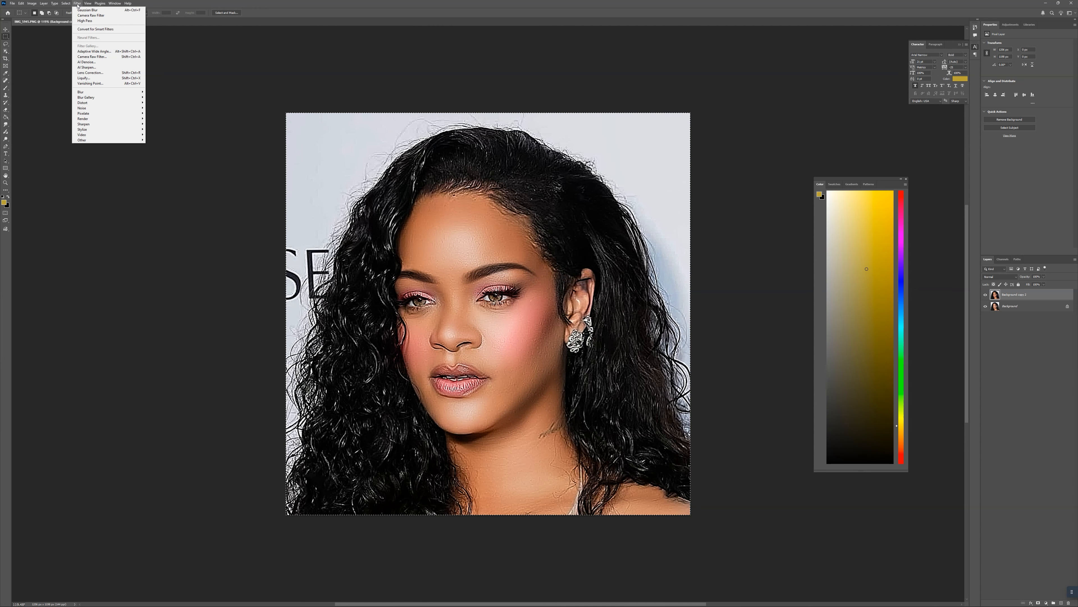
mouse_move(120, 97)
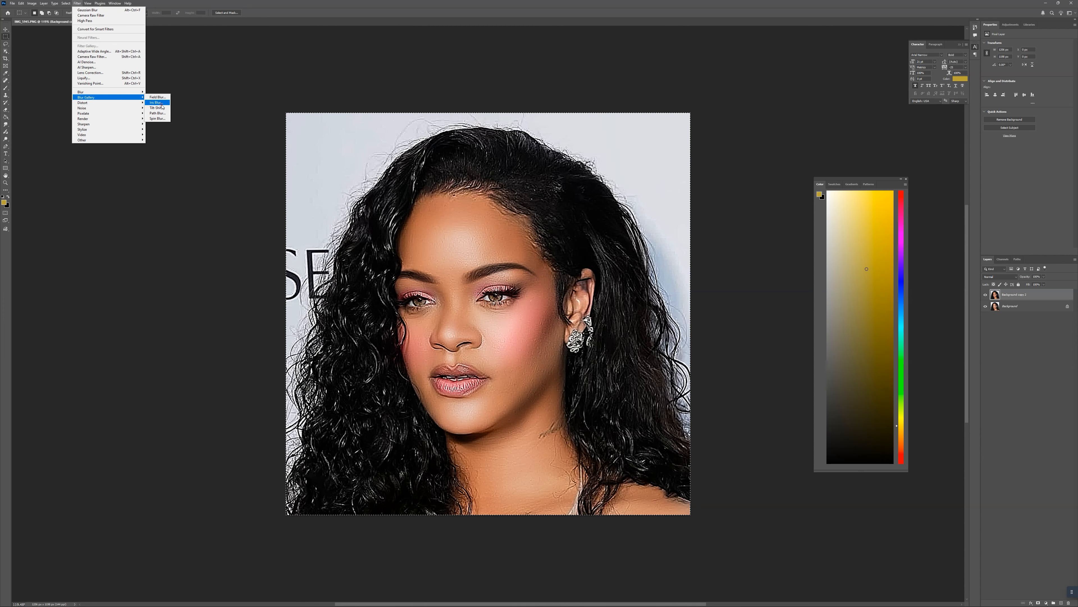
click(157, 103)
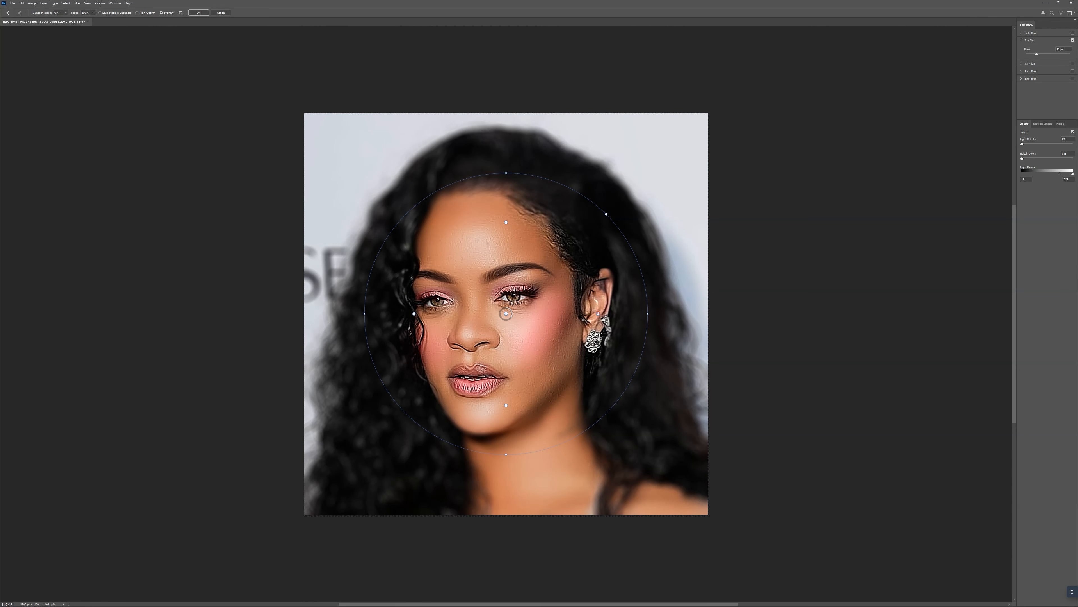
drag(598, 314, 583, 313)
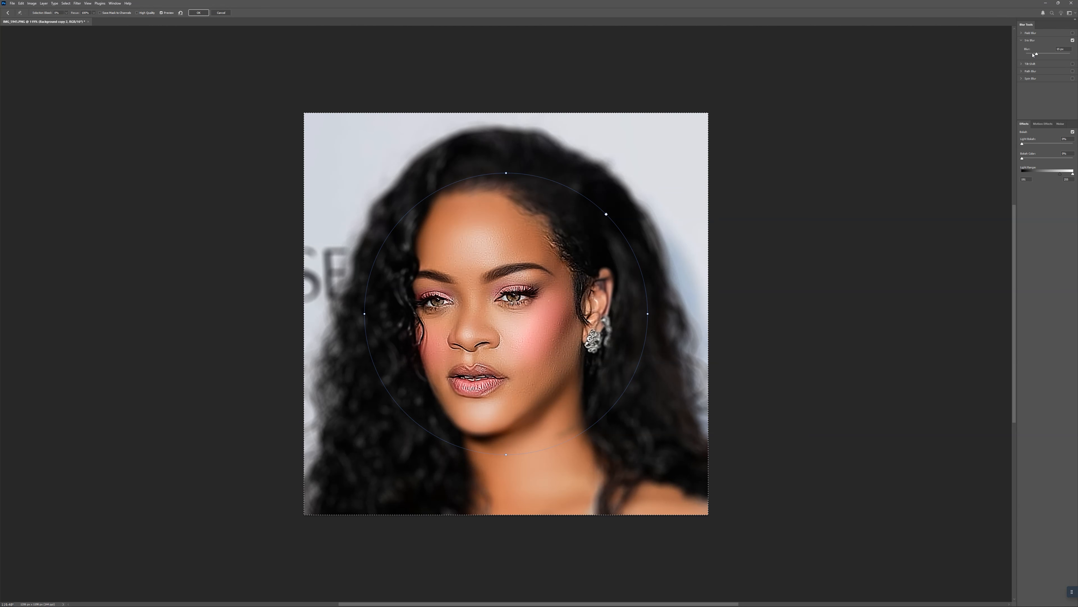
drag(1036, 55, 1033, 54)
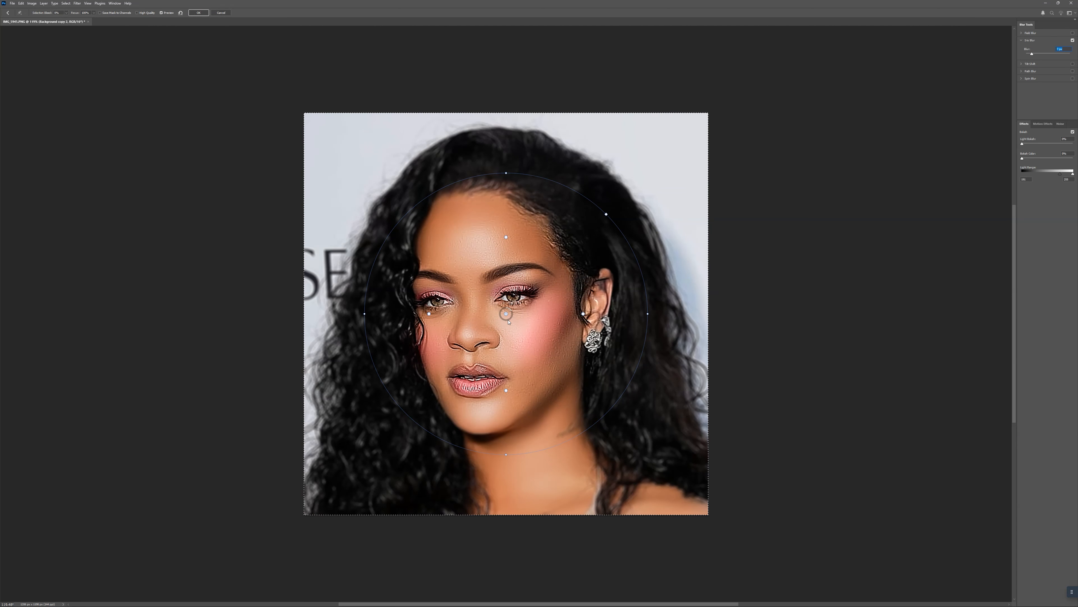
drag(507, 315, 504, 316)
click(1033, 56)
drag(502, 315, 498, 319)
click(195, 13)
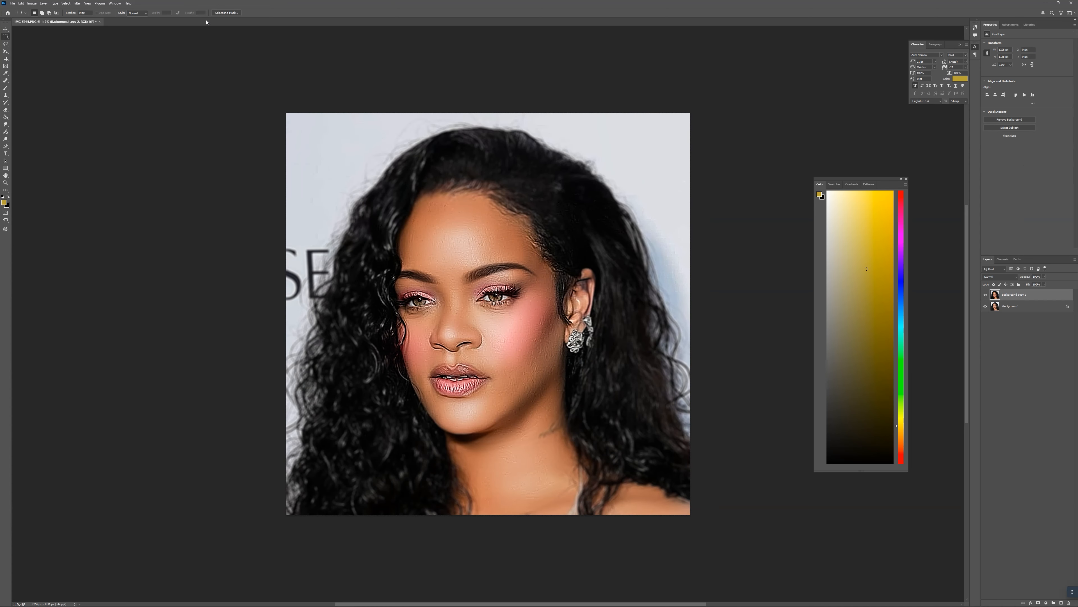
- Clear the whole-image selection and check the softened hair and background at several magnifications
scroll(455, 327, down, 3)
scroll(458, 317, up, 2)
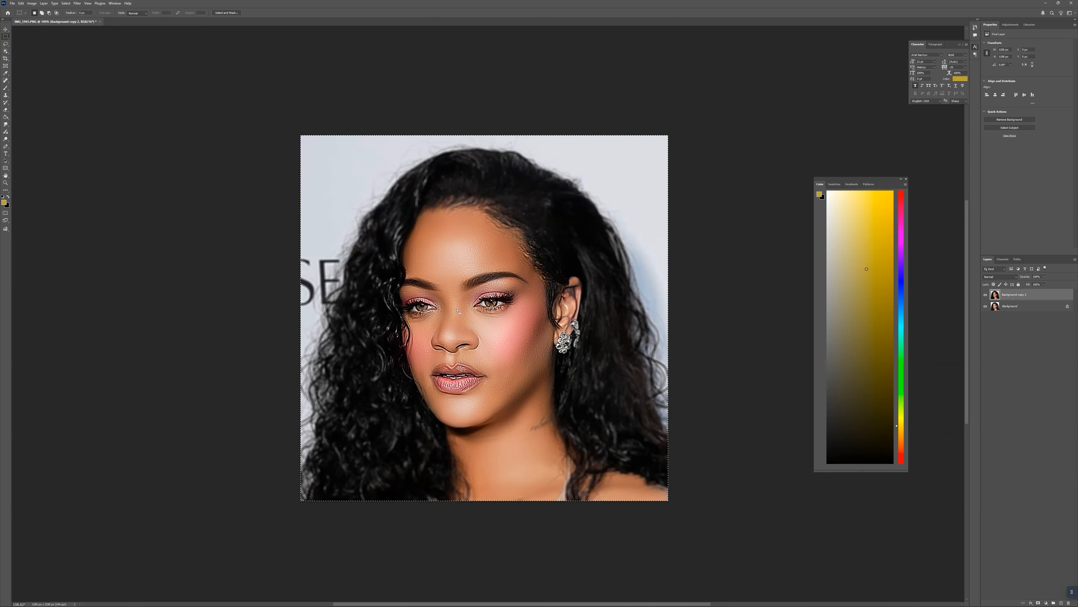
scroll(457, 310, up, 1)
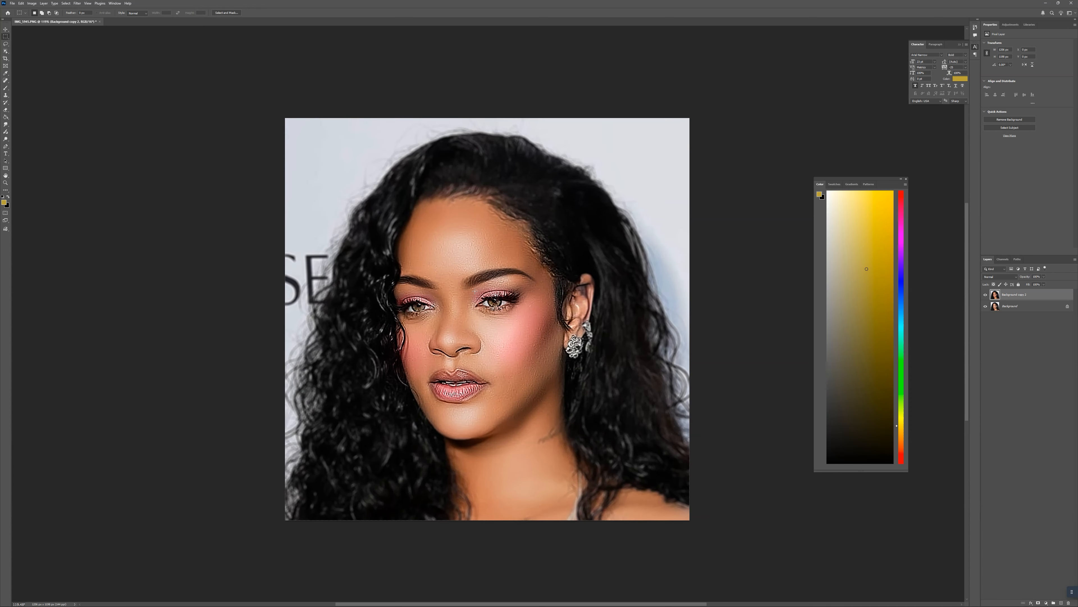
scroll(477, 289, down, 2)
scroll(482, 298, up, 2)
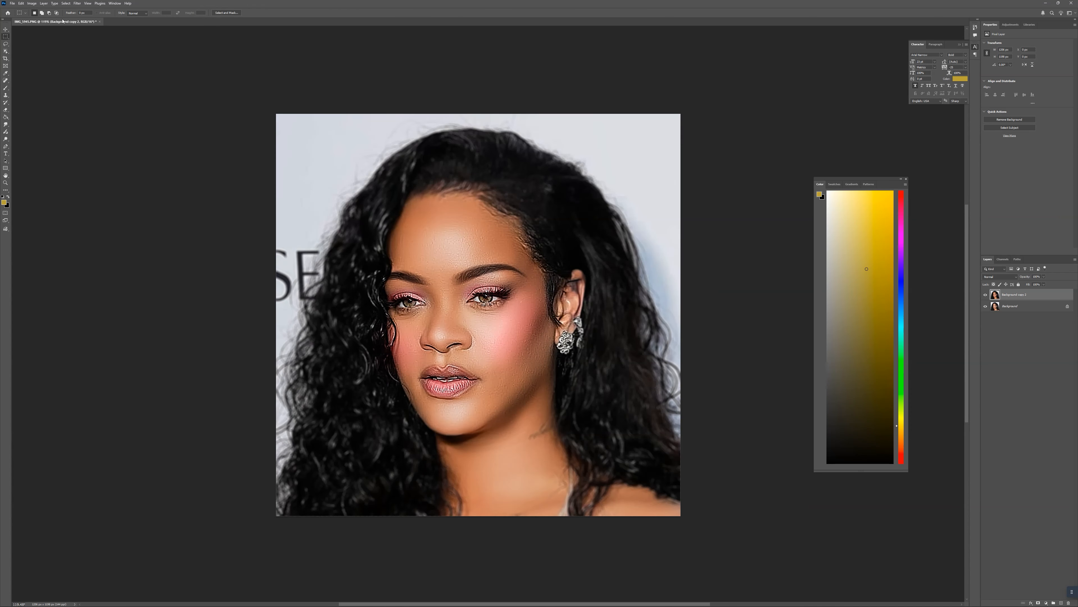
- In the Camera Raw Filter, slightly raise exposure and contrast, lower the shadows, and increase the orange saturation in the Color Mixer
click(77, 3)
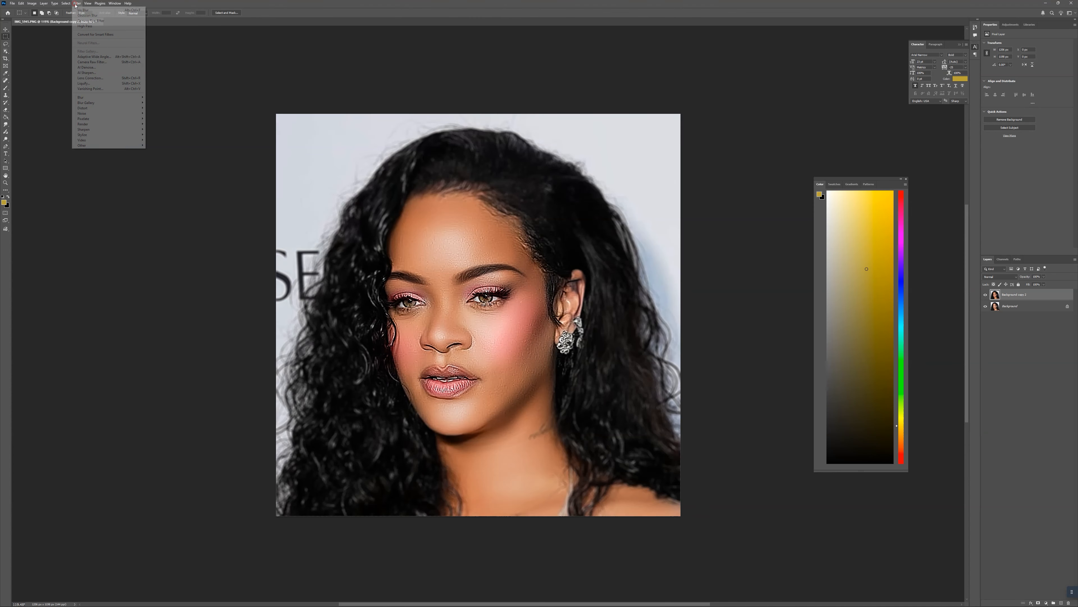
click(93, 62)
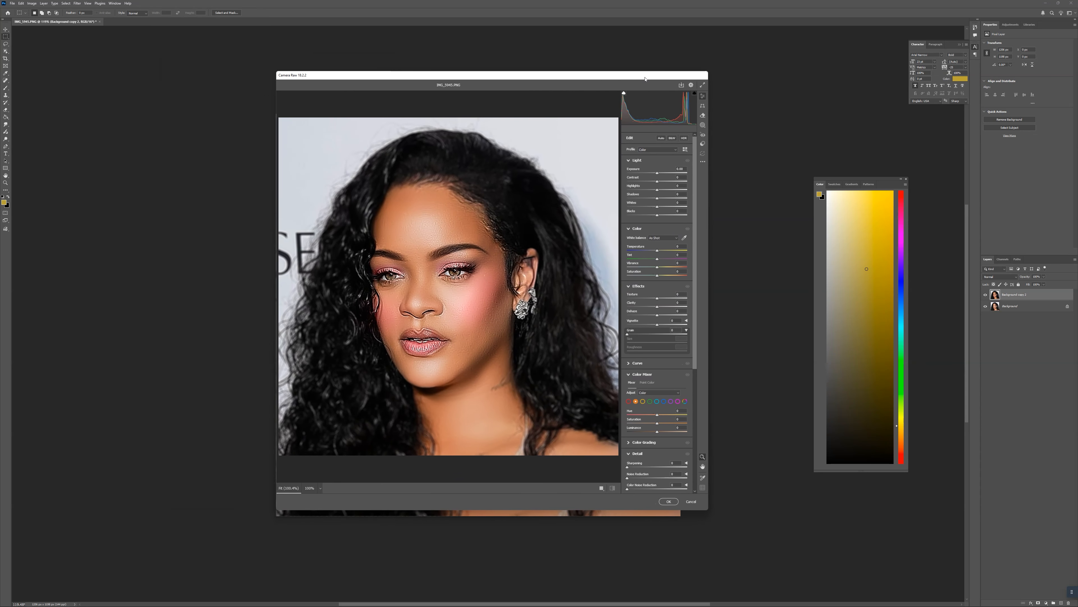
drag(644, 78, 632, 96)
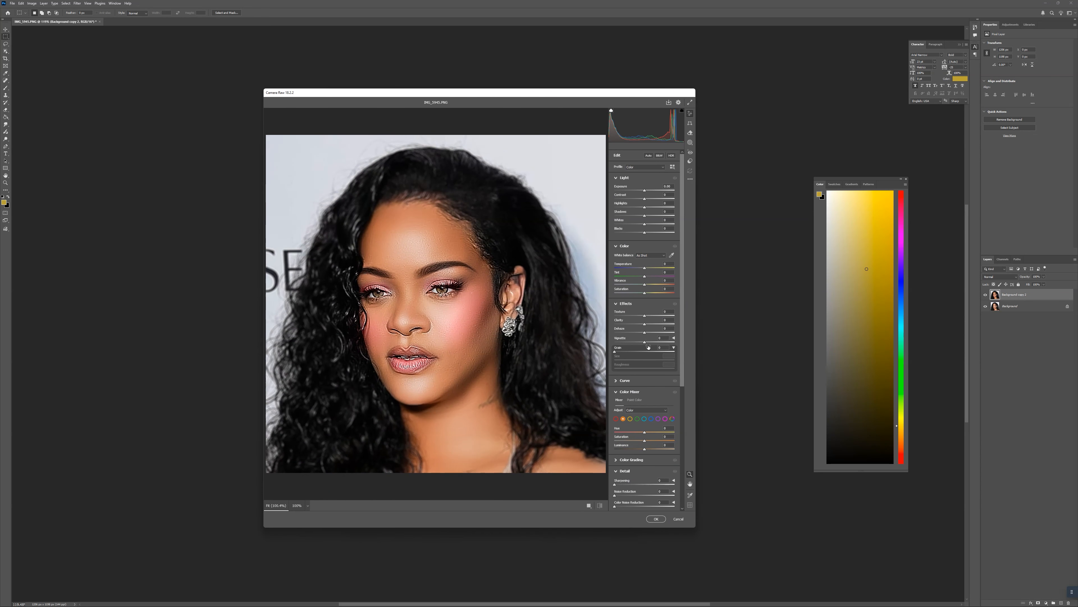
drag(646, 191, 646, 199)
drag(644, 216, 643, 215)
mouse_move(644, 440)
mouse_down()
mouse_move(625, 440)
mouse_move(645, 439)
mouse_up()
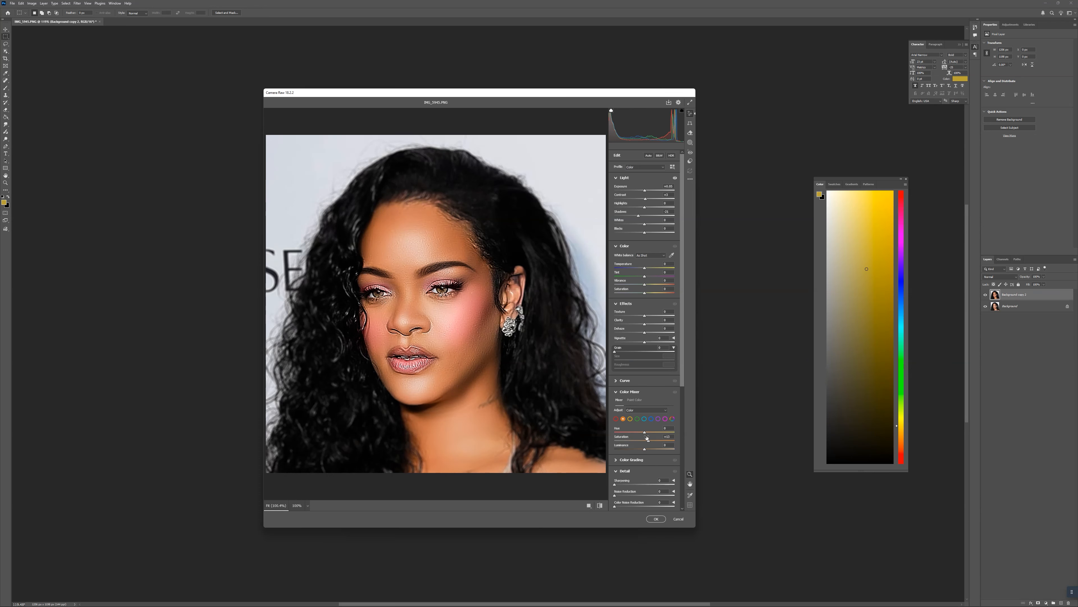